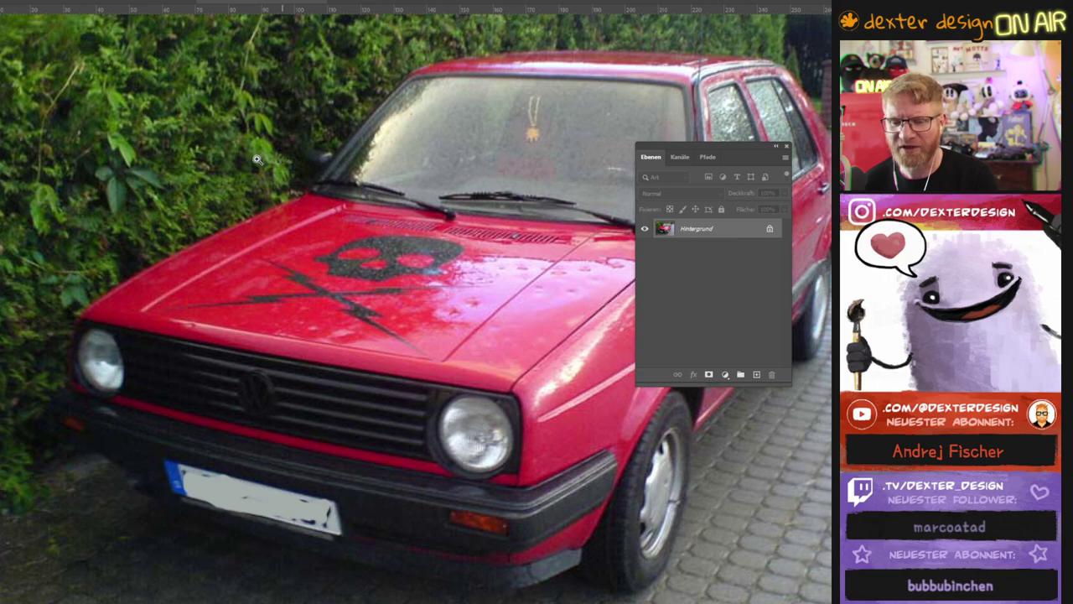
Switch to the skull-and-lightning document and zoom in on the skull's nose area.
{"action": "key", "text": "ctrl+Tab"}
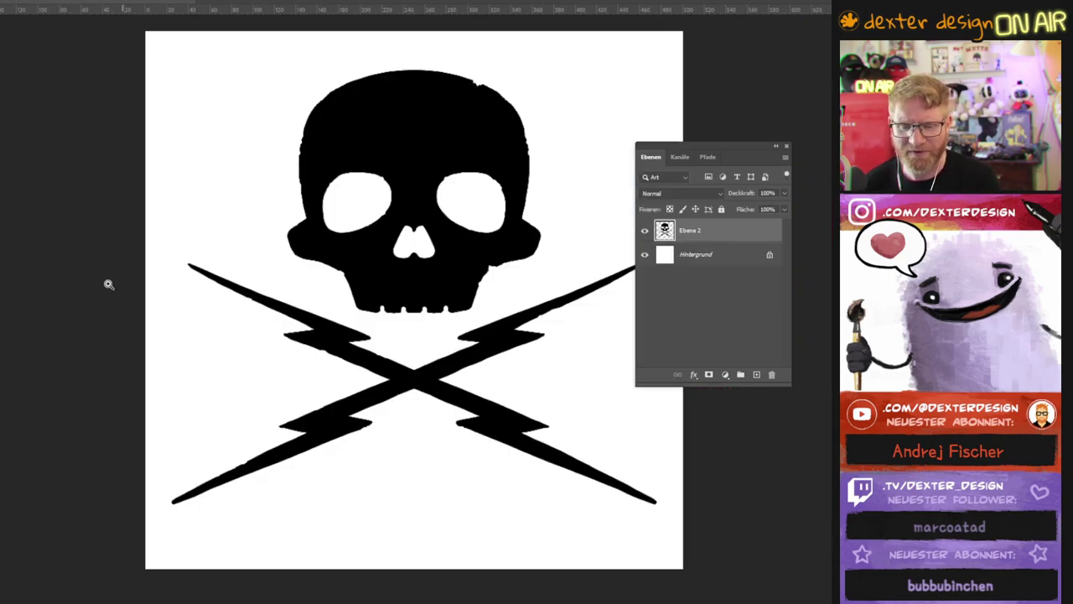
{"action": "left_click_drag", "start_coordinate": [392, 249], "coordinate": [425, 229]}
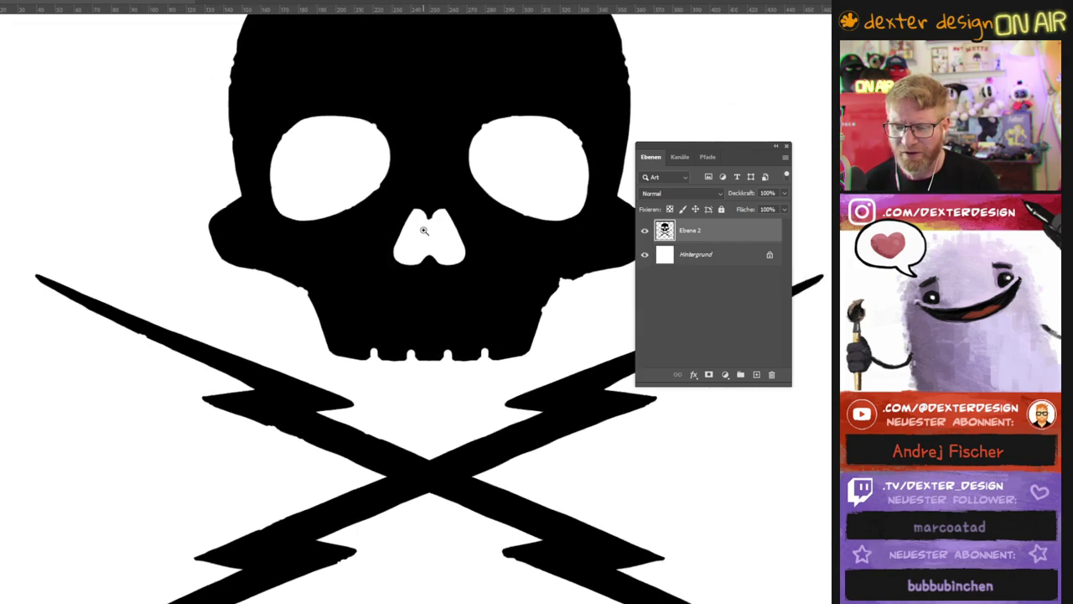
{"action": "left_click_drag", "start_coordinate": [425, 163], "coordinate": [355, 268]}
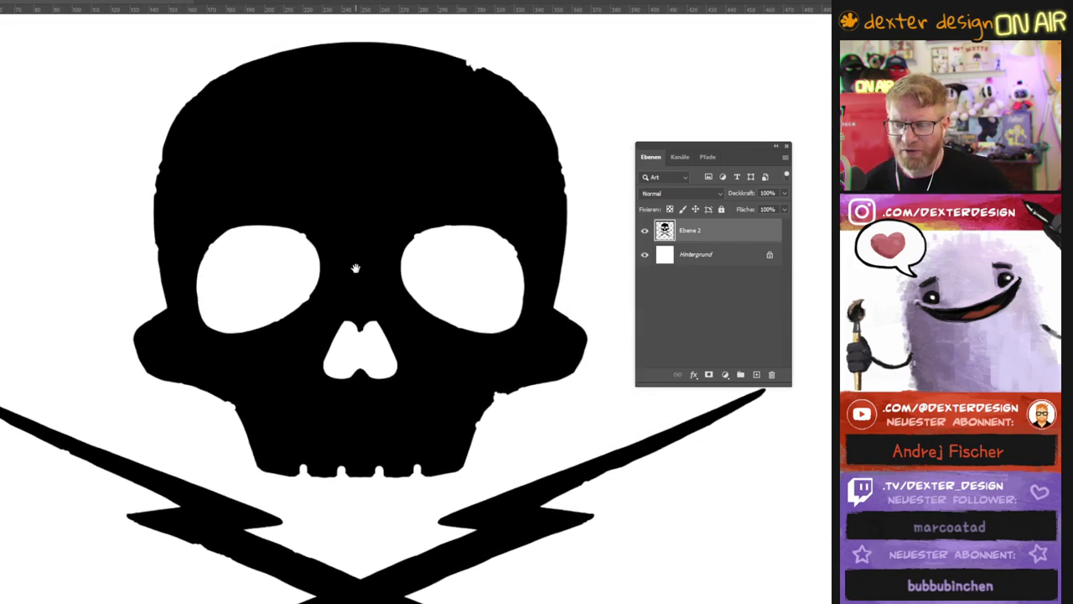
{"action": "scroll", "coordinate": [475, 232], "scroll_direction": "down", "scroll_amount": 1}
{"action": "scroll", "coordinate": [479, 215], "scroll_direction": "down", "scroll_amount": 2}
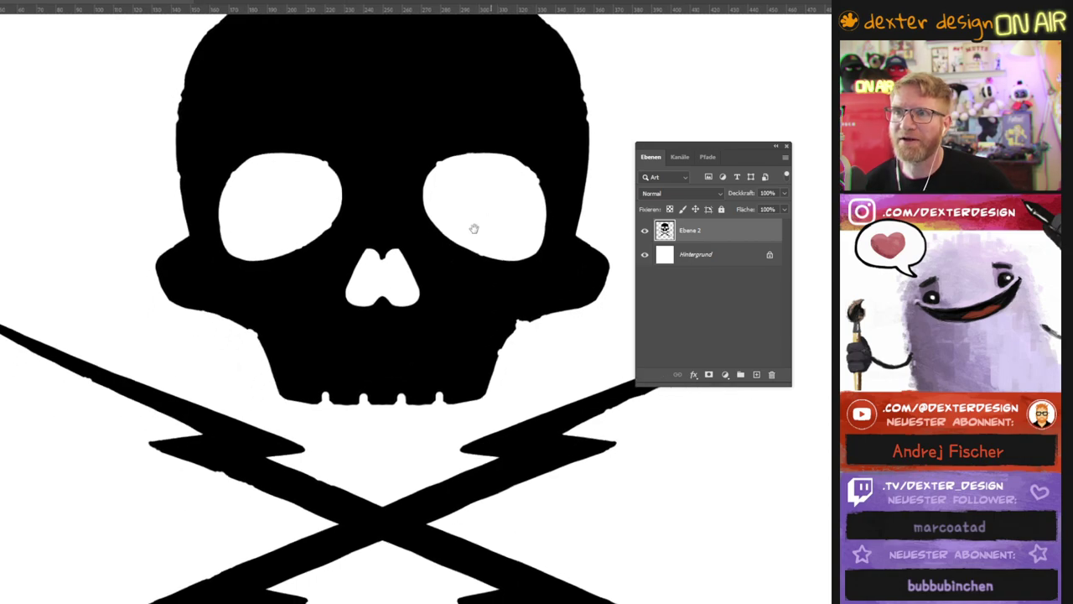
{"action": "scroll", "coordinate": [472, 227], "scroll_direction": "down", "scroll_amount": 2}
{"action": "scroll", "coordinate": [465, 245], "scroll_direction": "down", "scroll_amount": 1}
{"action": "scroll", "coordinate": [466, 359], "scroll_direction": "left", "scroll_amount": 3}
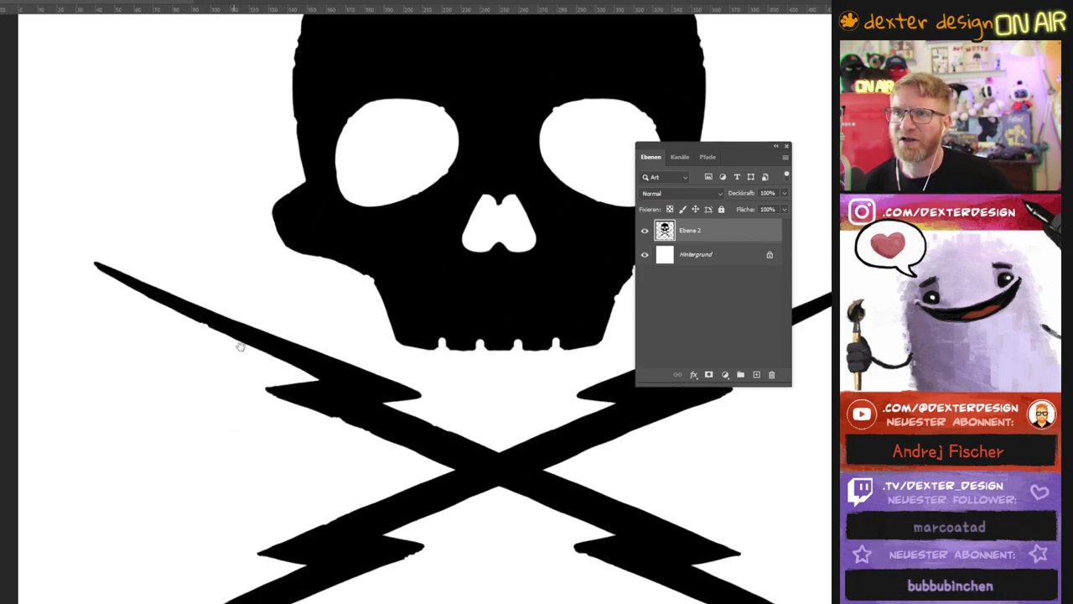
{"action": "scroll", "coordinate": [246, 364], "scroll_direction": "right", "scroll_amount": 3}
{"action": "scroll", "coordinate": [271, 447], "scroll_direction": "right", "scroll_amount": 3}
{"action": "scroll", "coordinate": [244, 462], "scroll_direction": "right", "scroll_amount": 2}
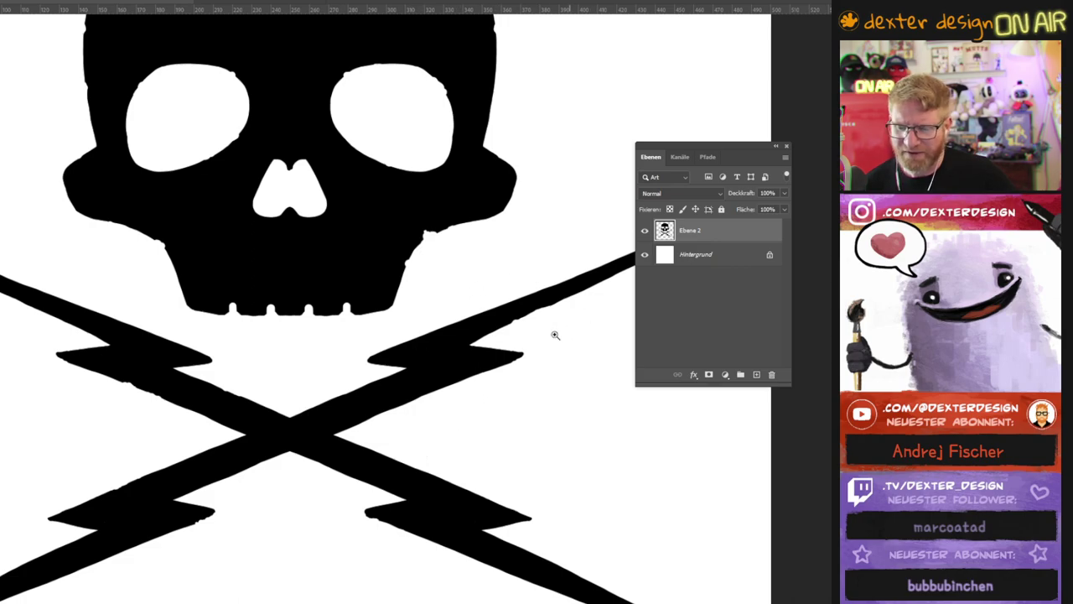
Hide and re-show the white Hintergrund layer to confirm the artwork sits on transparency.
{"action": "left_click", "coordinate": [645, 257]}
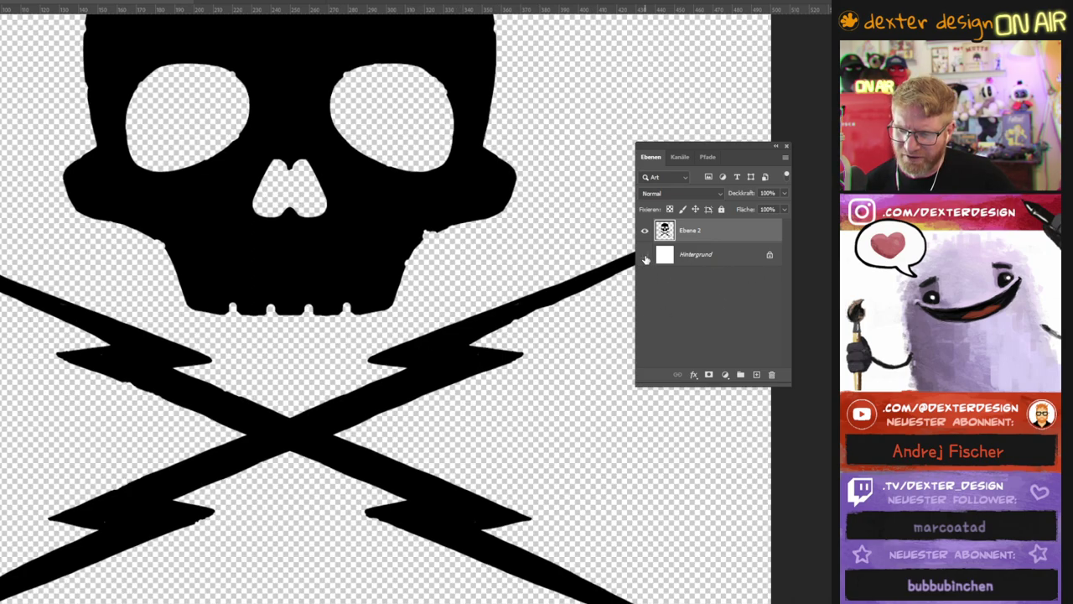
{"action": "left_click", "coordinate": [645, 257]}
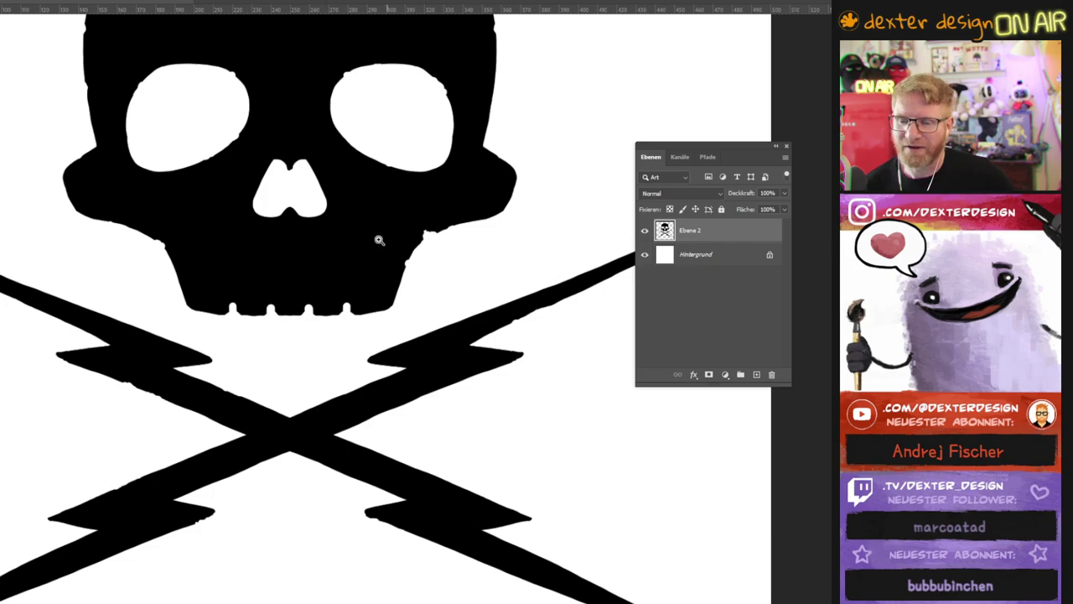
{"action": "mouse_move", "coordinate": [392, 256]}
{"action": "left_mouse_down"}
{"action": "mouse_move", "coordinate": [416, 288]}
{"action": "mouse_move", "coordinate": [417, 271]}
{"action": "left_mouse_up"}
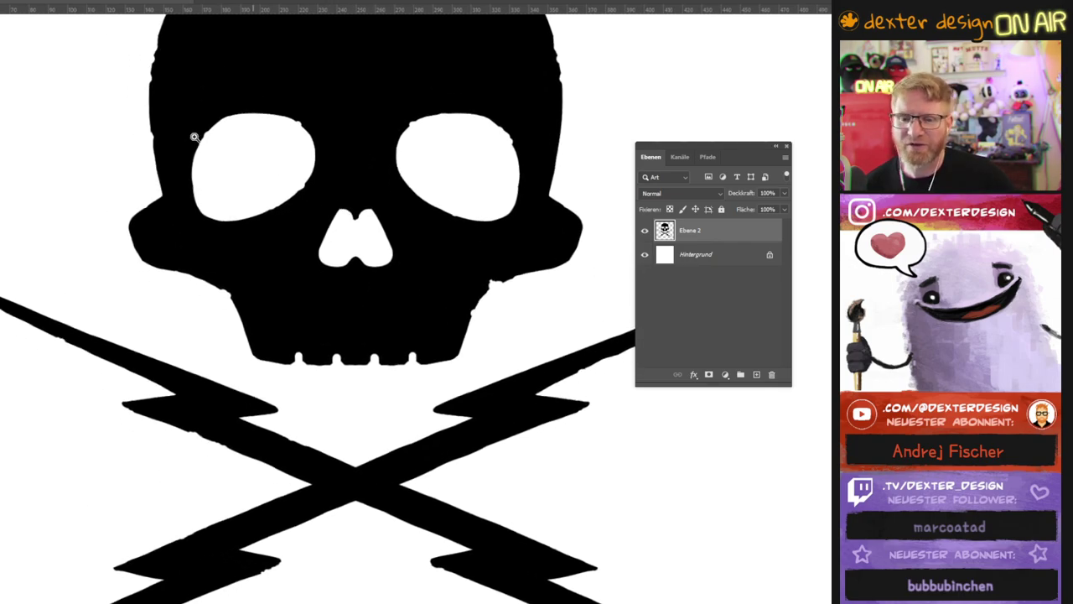
{"action": "left_click", "coordinate": [70, 0]}
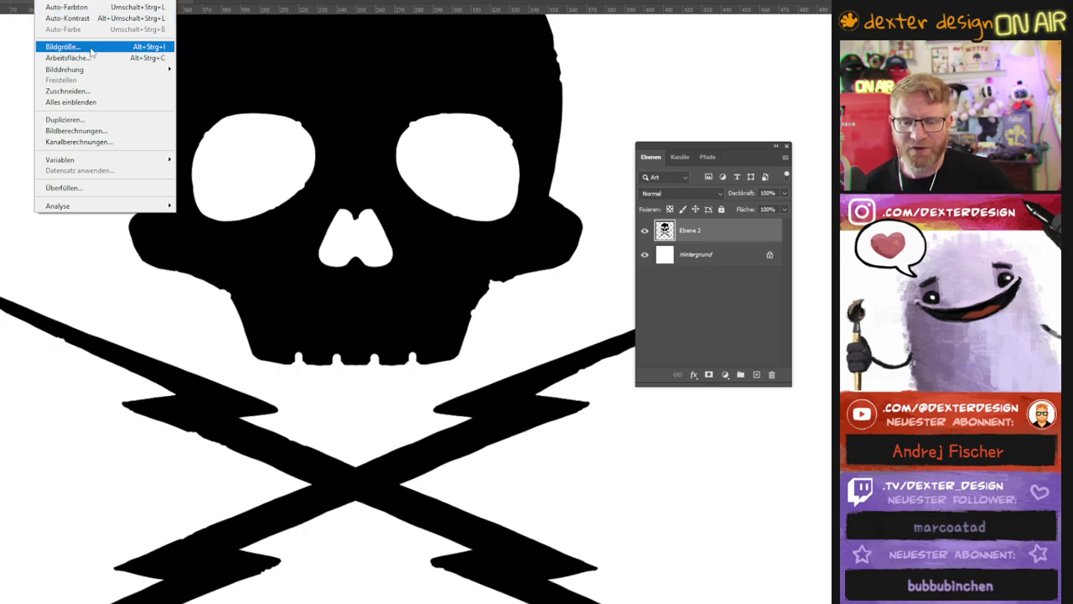
{"action": "left_click", "coordinate": [64, 46]}
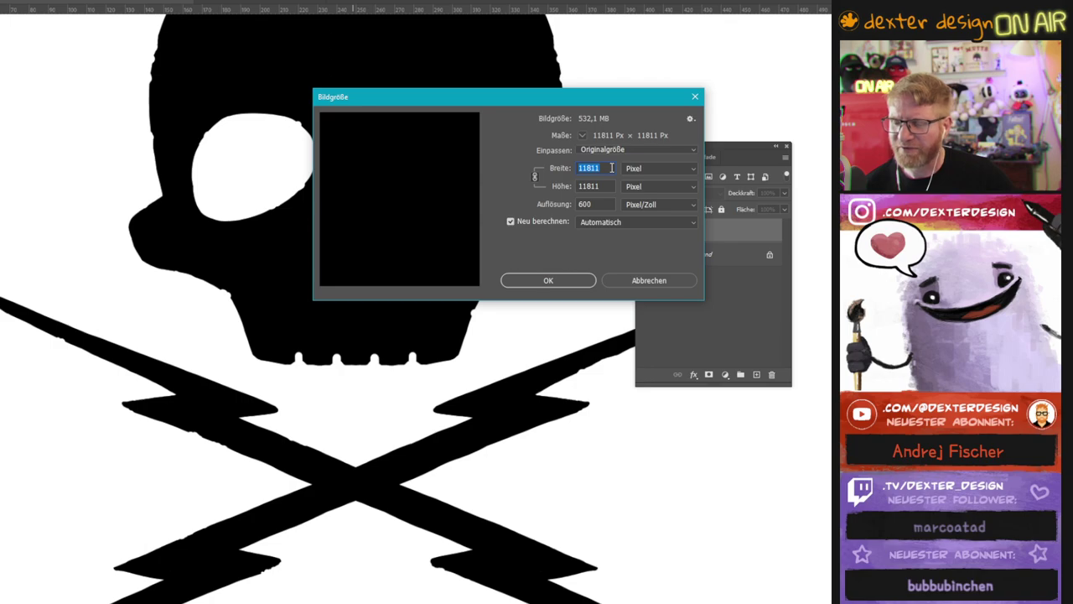
{"action": "left_click_drag", "start_coordinate": [578, 102], "coordinate": [434, 103]}
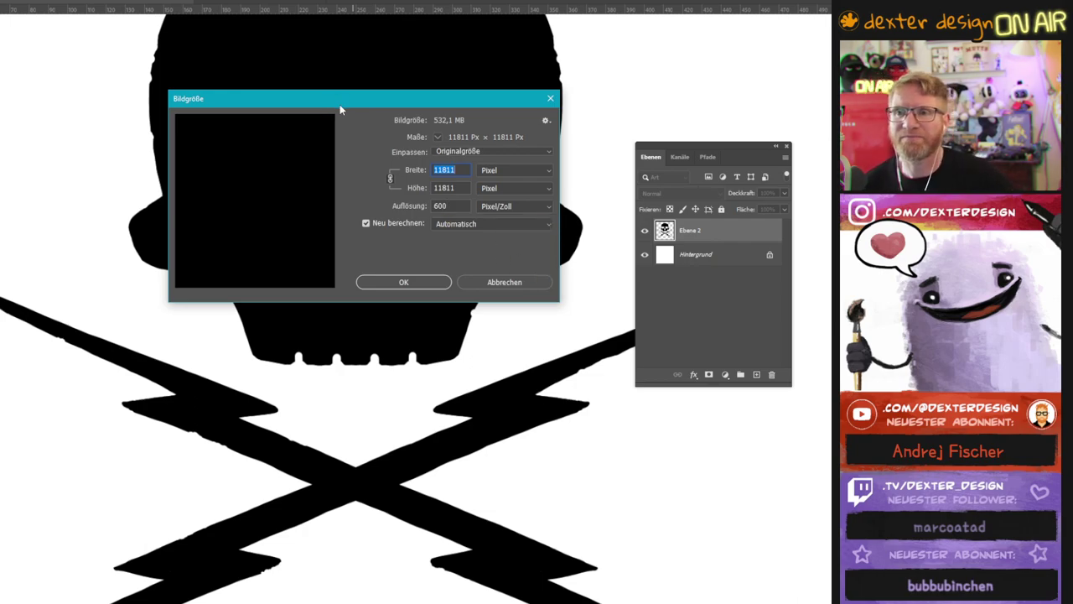
Cancel the resize, convert Ebene 2 to a smart object, and show its CMYK channels.
{"action": "left_click", "coordinate": [511, 282]}
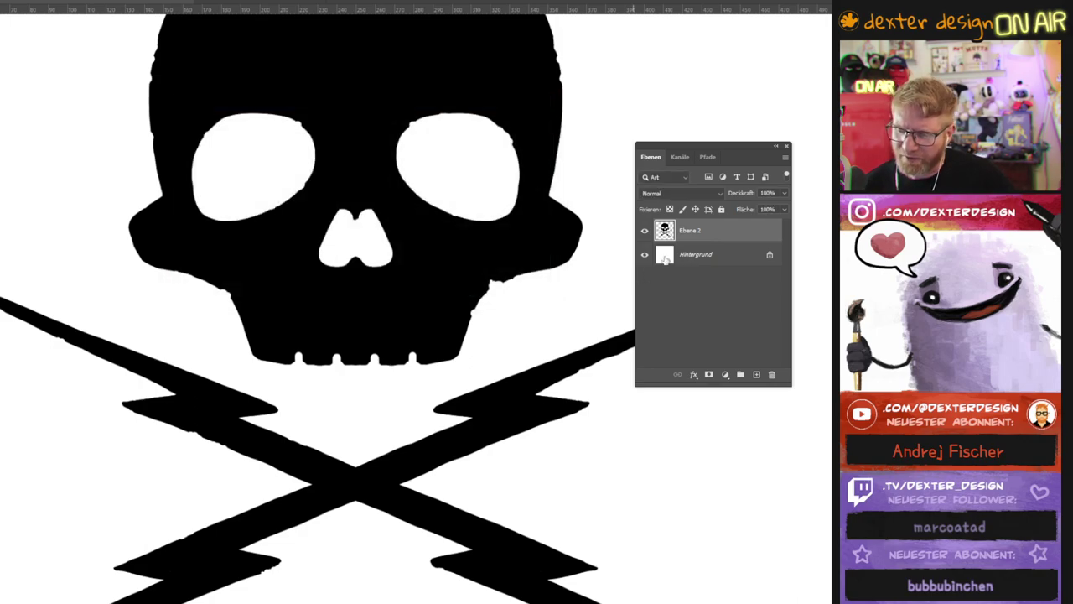
{"action": "right_click", "coordinate": [703, 239]}
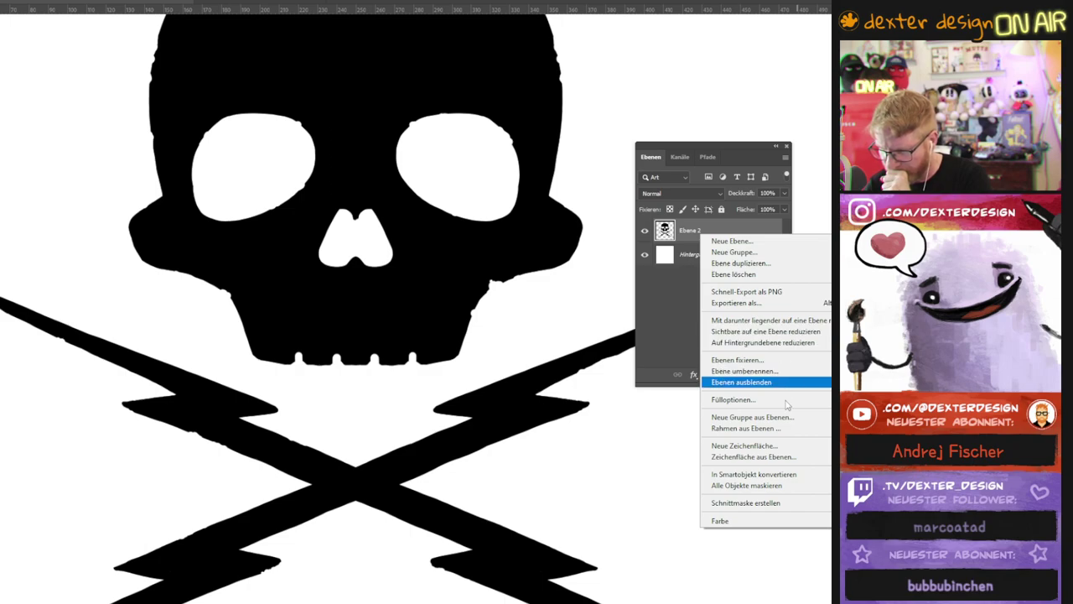
{"action": "left_click", "coordinate": [785, 474]}
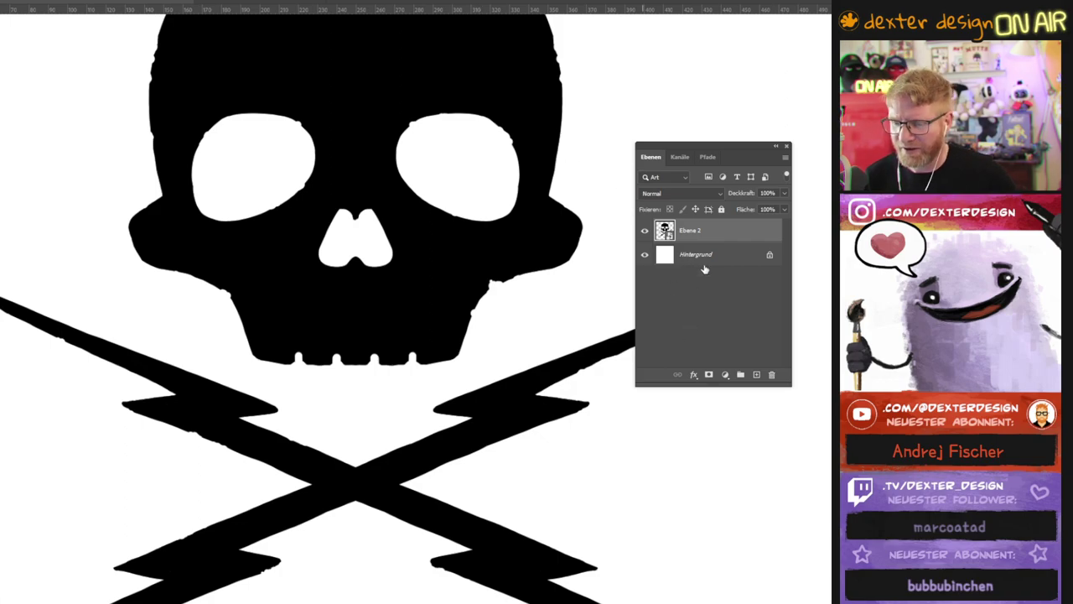
{"action": "left_click", "coordinate": [682, 157]}
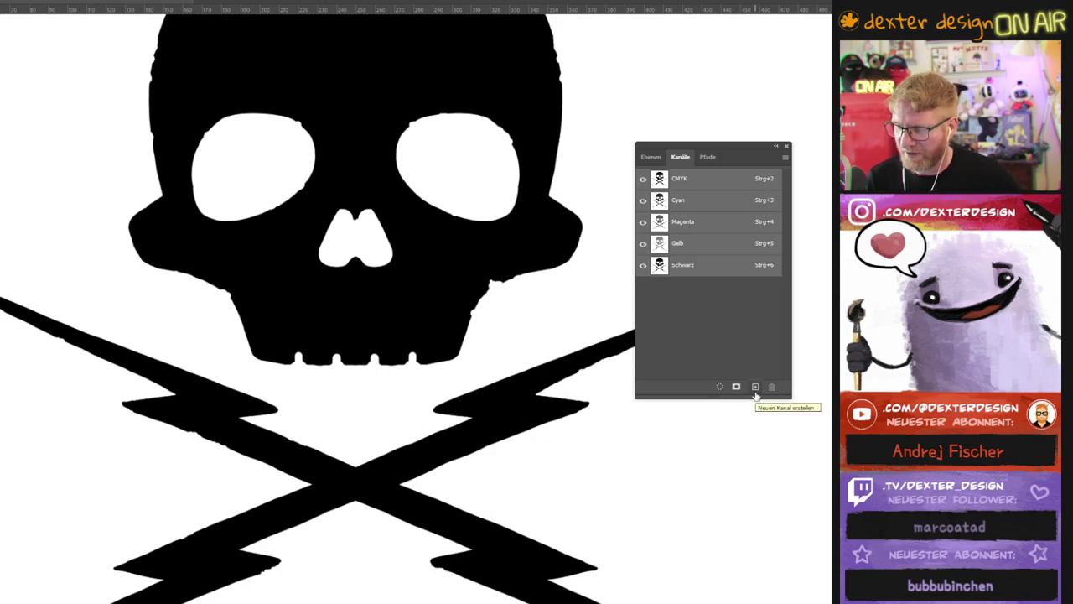
Add an Alpha 1 channel and fill the artwork's loaded selection with white.
{"action": "left_click", "coordinate": [756, 387]}
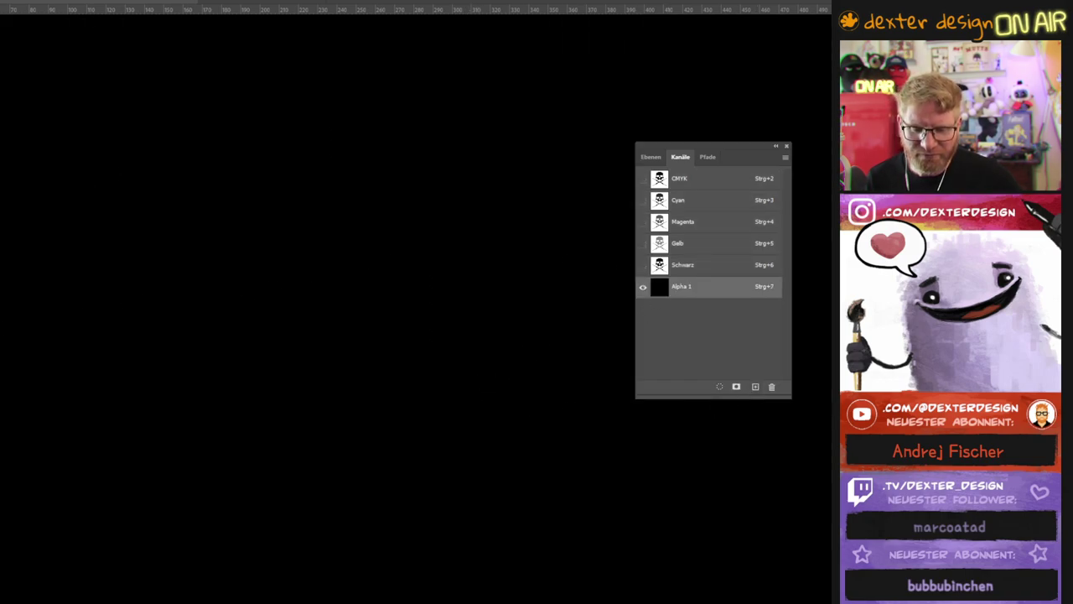
{"action": "scroll", "coordinate": [263, 293], "scroll_direction": "down", "scroll_amount": 1}
{"action": "scroll", "coordinate": [252, 331], "scroll_direction": "down", "scroll_amount": 1}
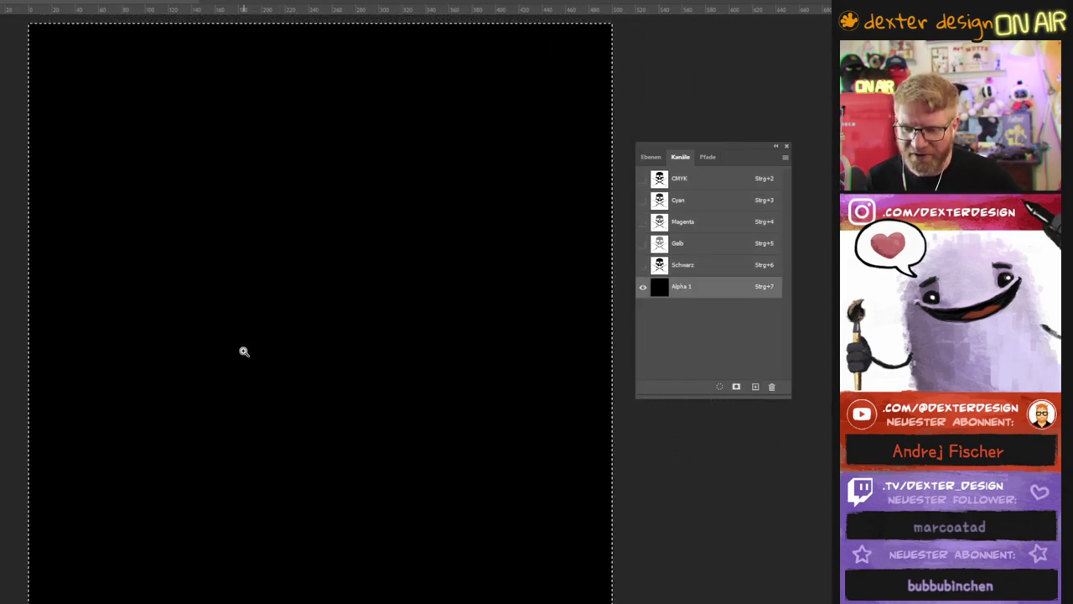
{"action": "scroll", "coordinate": [243, 349], "scroll_direction": "down", "scroll_amount": 1}
{"action": "scroll", "coordinate": [297, 344], "scroll_direction": "left", "scroll_amount": 1}
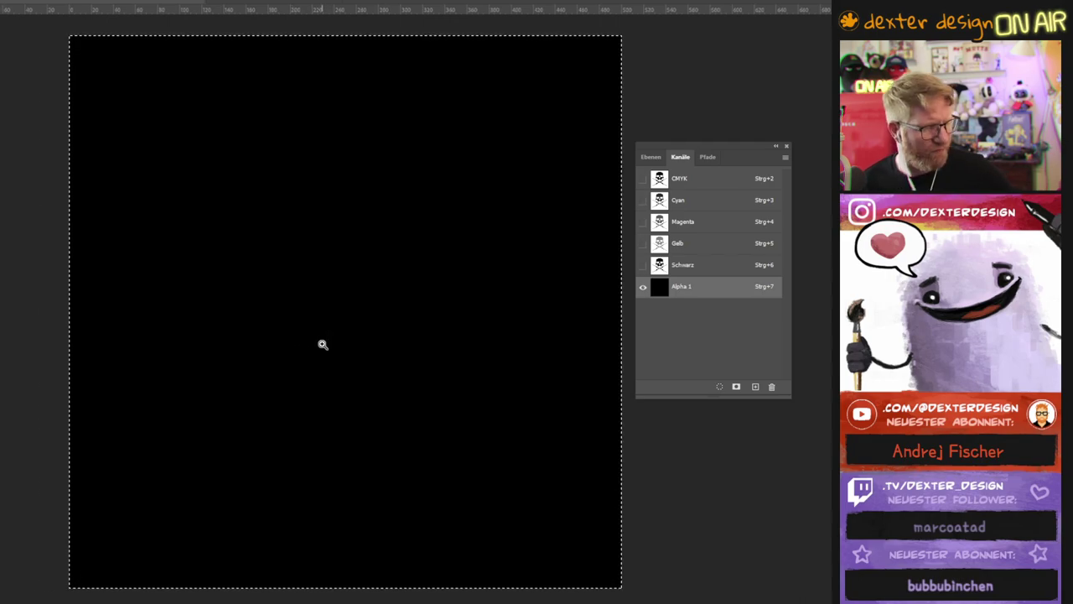
{"action": "key", "text": "ctrl+alt+2"}
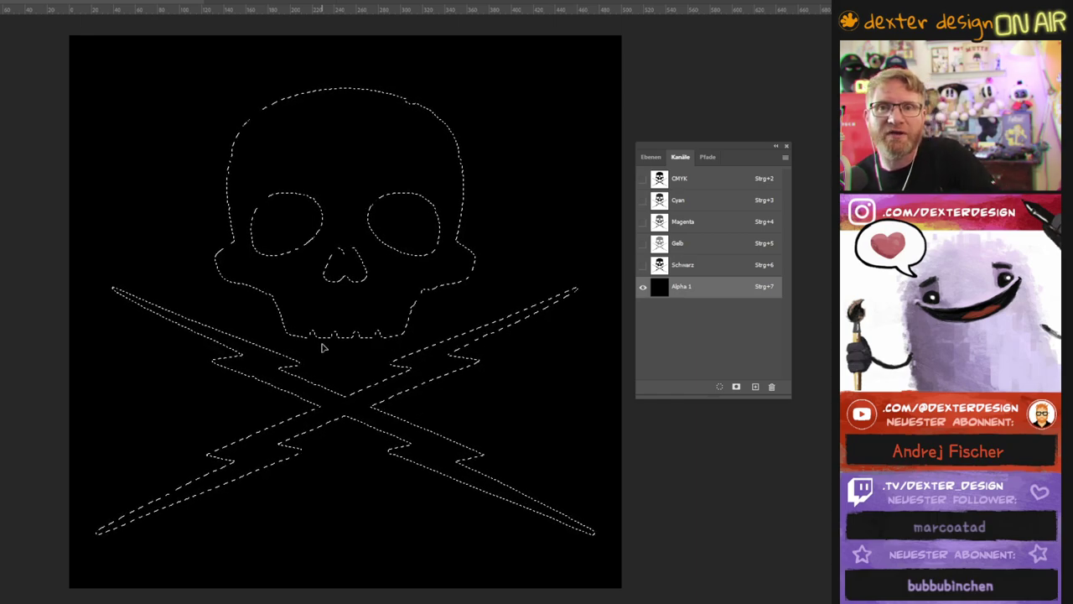
{"action": "key", "text": "alt+BackSpace"}
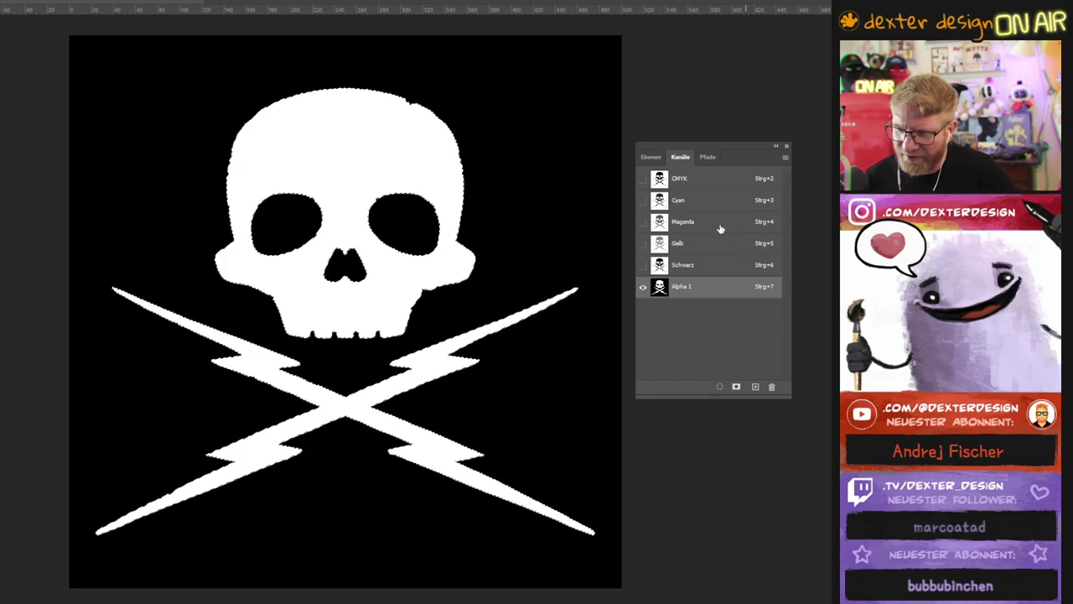
{"action": "left_click", "coordinate": [710, 157]}
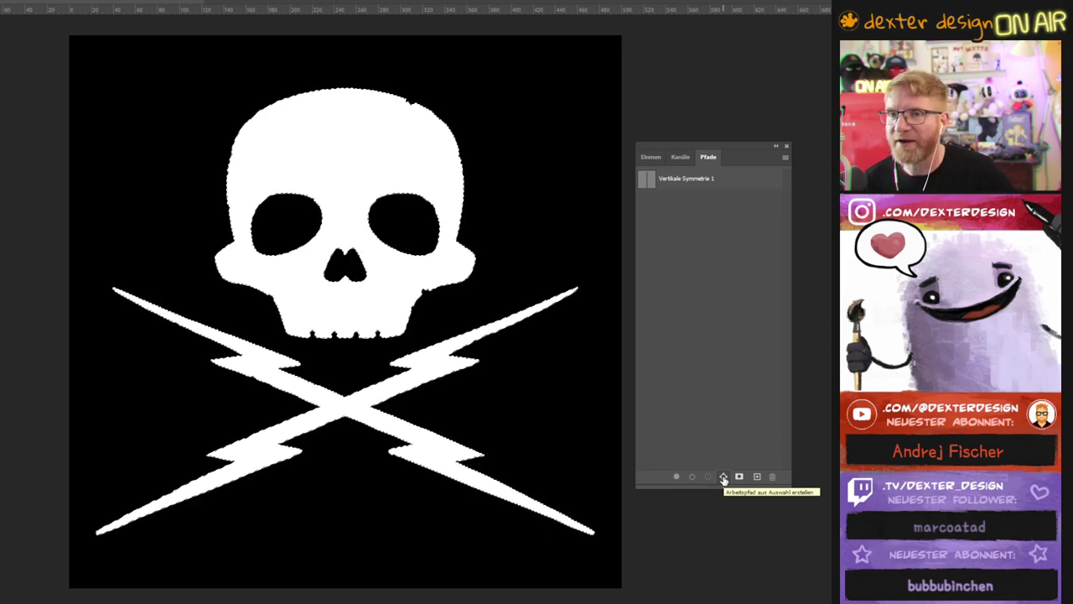
Make a work path from the selection and inspect it around the eyes, nose and teeth.
{"action": "left_click", "coordinate": [723, 478]}
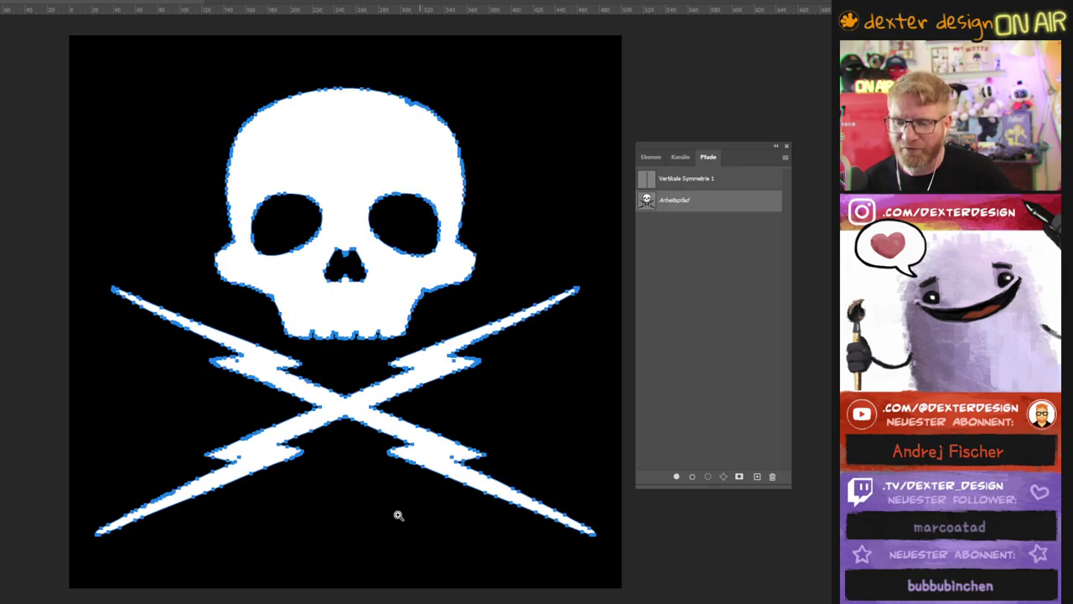
{"action": "left_click", "coordinate": [380, 332]}
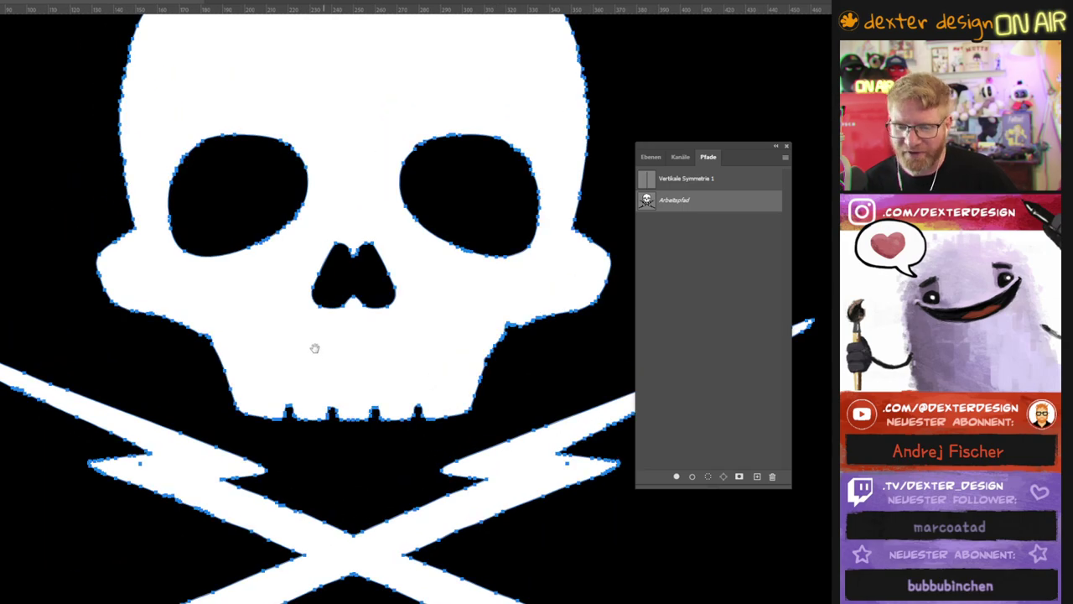
{"action": "left_click", "coordinate": [286, 242]}
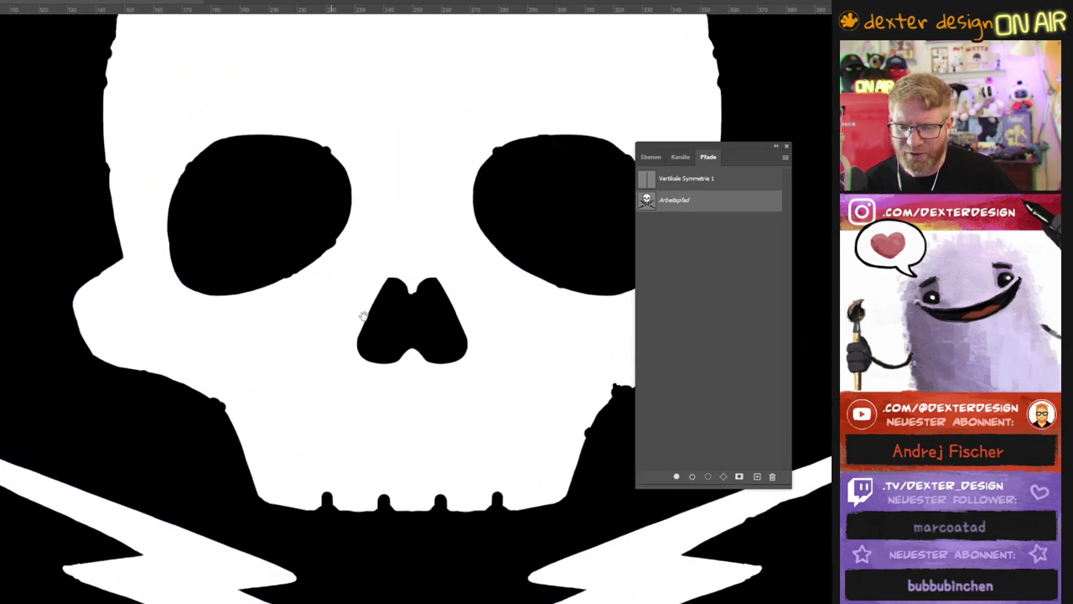
{"action": "left_click_drag", "start_coordinate": [323, 289], "coordinate": [223, 418]}
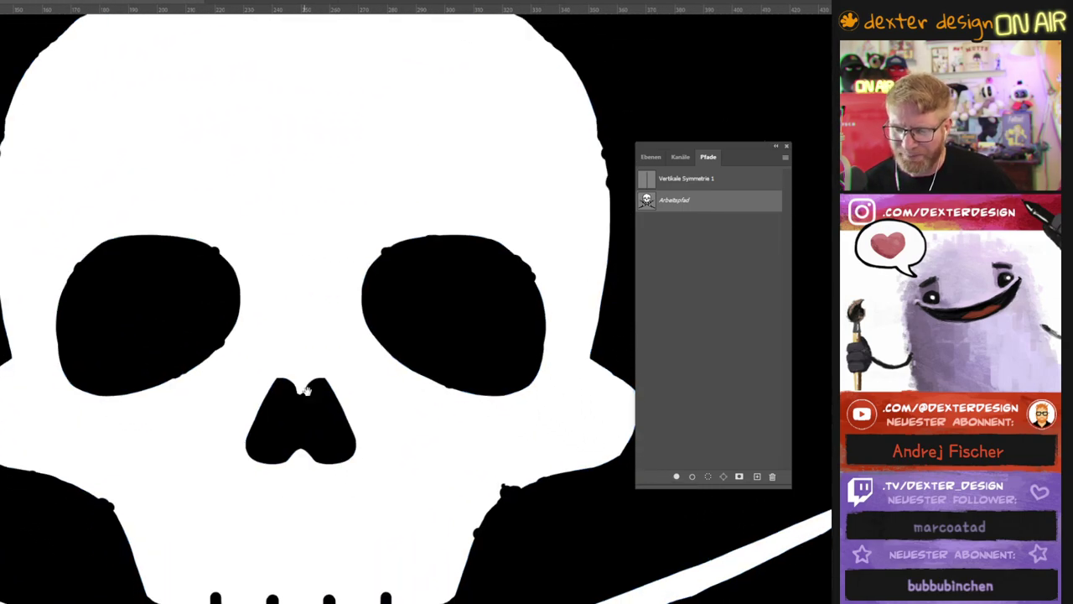
{"action": "scroll", "coordinate": [223, 419], "scroll_direction": "down", "scroll_amount": 5}
{"action": "left_click_drag", "start_coordinate": [377, 263], "coordinate": [392, 349]}
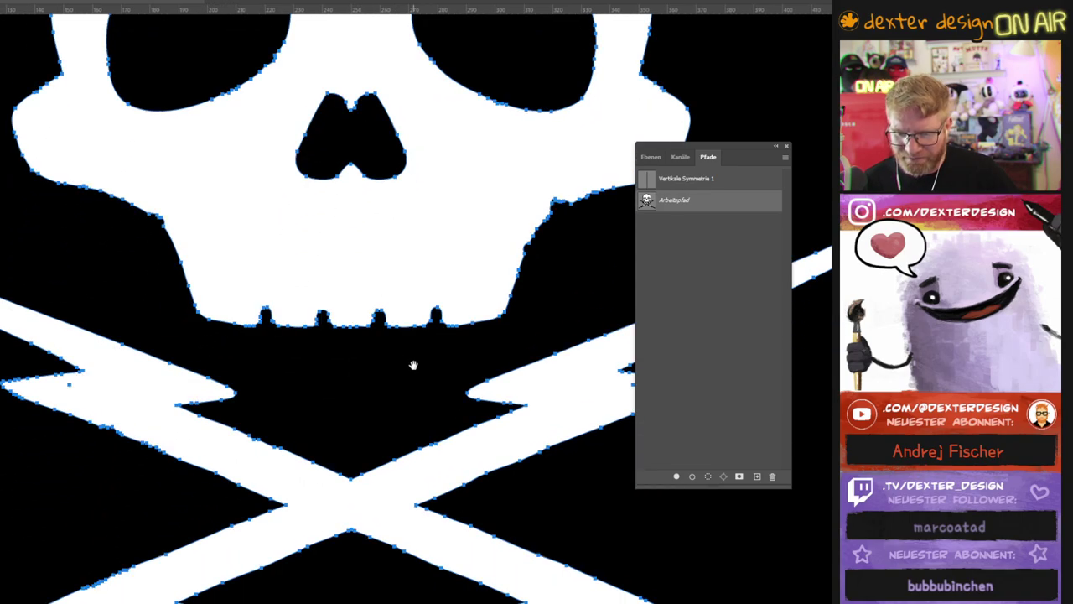
{"action": "key", "text": "ctrl+0"}
{"action": "left_click_drag", "start_coordinate": [499, 421], "coordinate": [432, 395]}
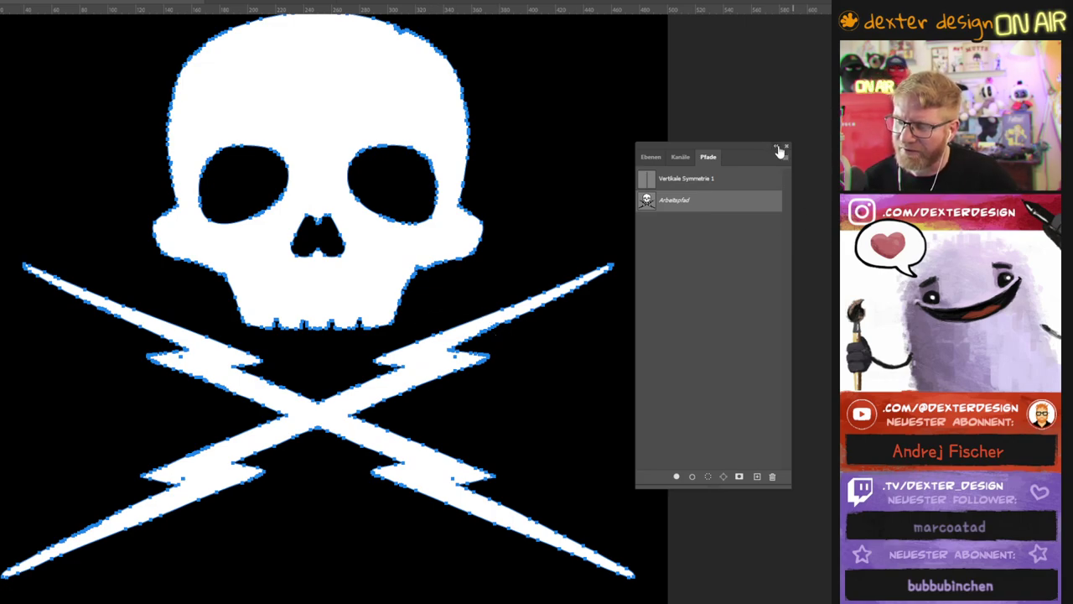
Collapse the Paths panel and recentre the skull artwork in the window.
{"action": "left_click", "coordinate": [777, 147]}
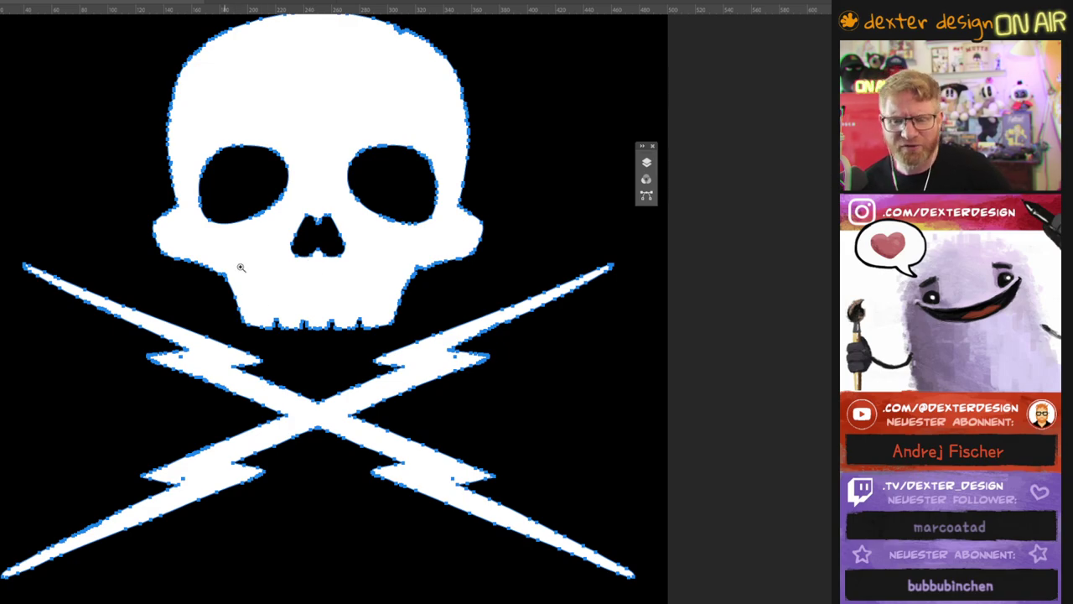
{"action": "mouse_move", "coordinate": [240, 266]}
{"action": "left_mouse_down"}
{"action": "mouse_move", "coordinate": [427, 304]}
{"action": "mouse_move", "coordinate": [410, 312]}
{"action": "left_mouse_up"}
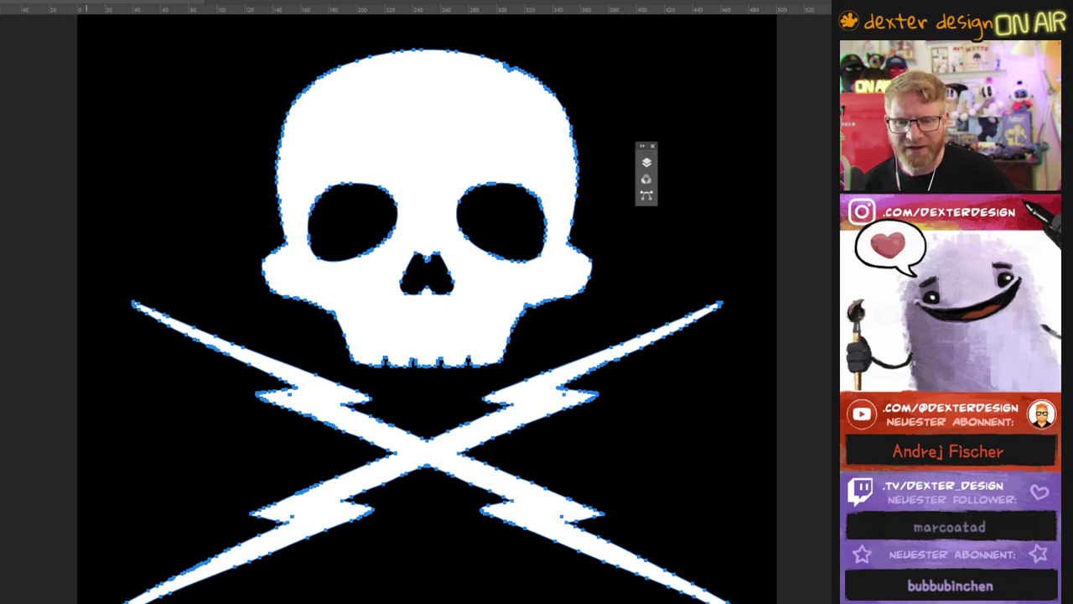
{"action": "key", "text": "alt+d"}
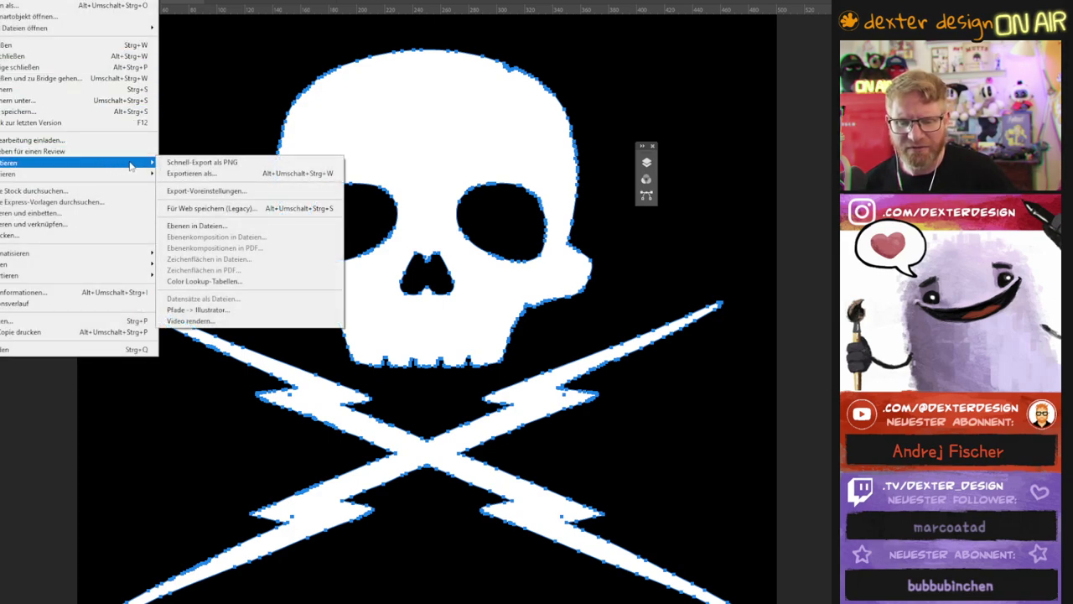
Export the Arbeitspfad through Pfade -> Illustrator and confirm with OK.
{"action": "left_click", "coordinate": [223, 312]}
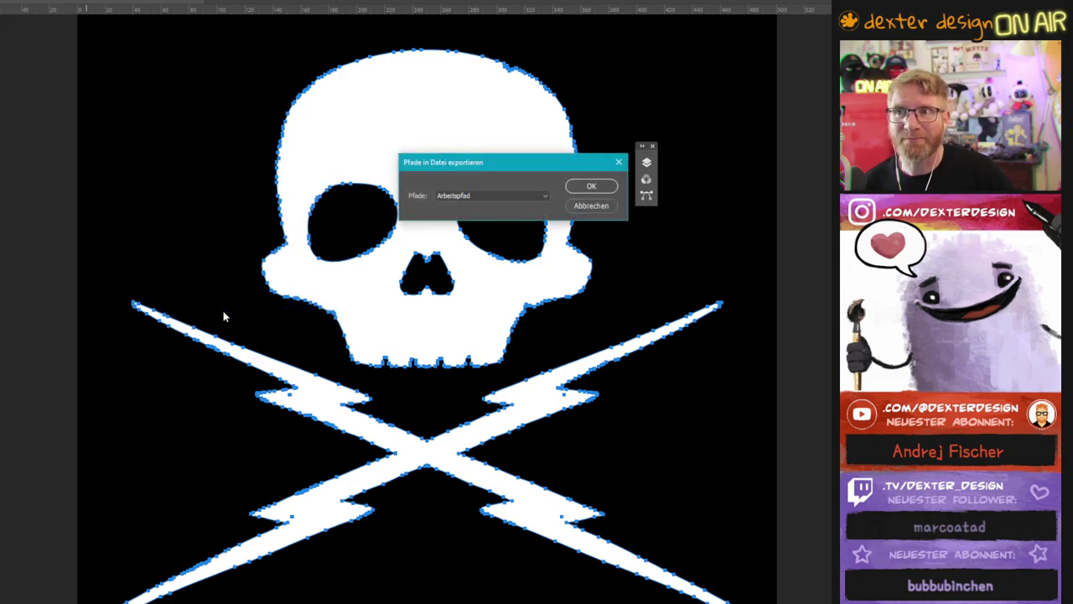
{"action": "left_click", "coordinate": [482, 195]}
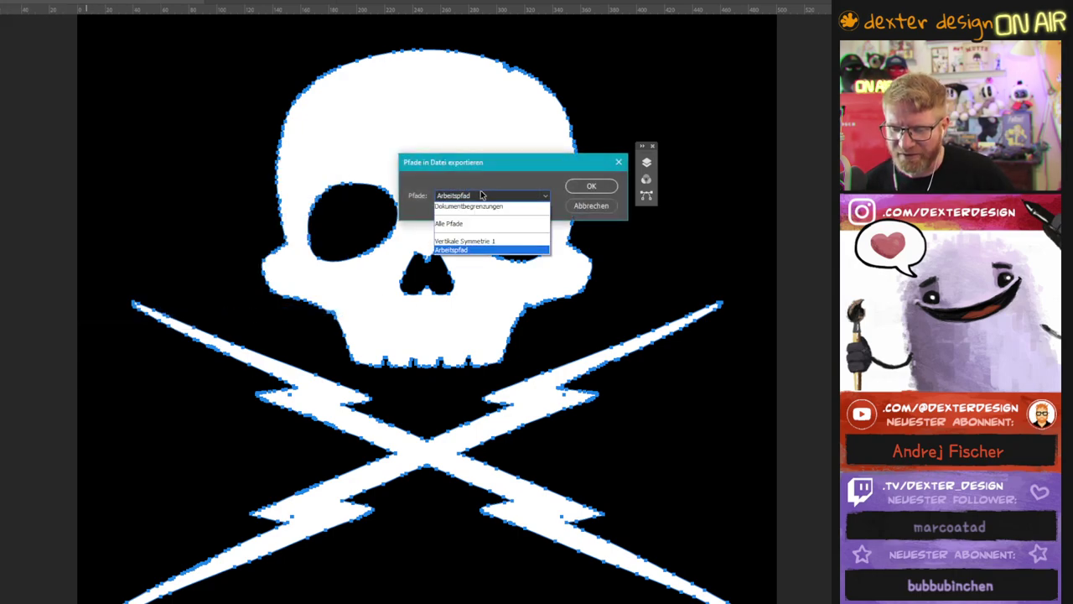
{"action": "left_click", "coordinate": [480, 195]}
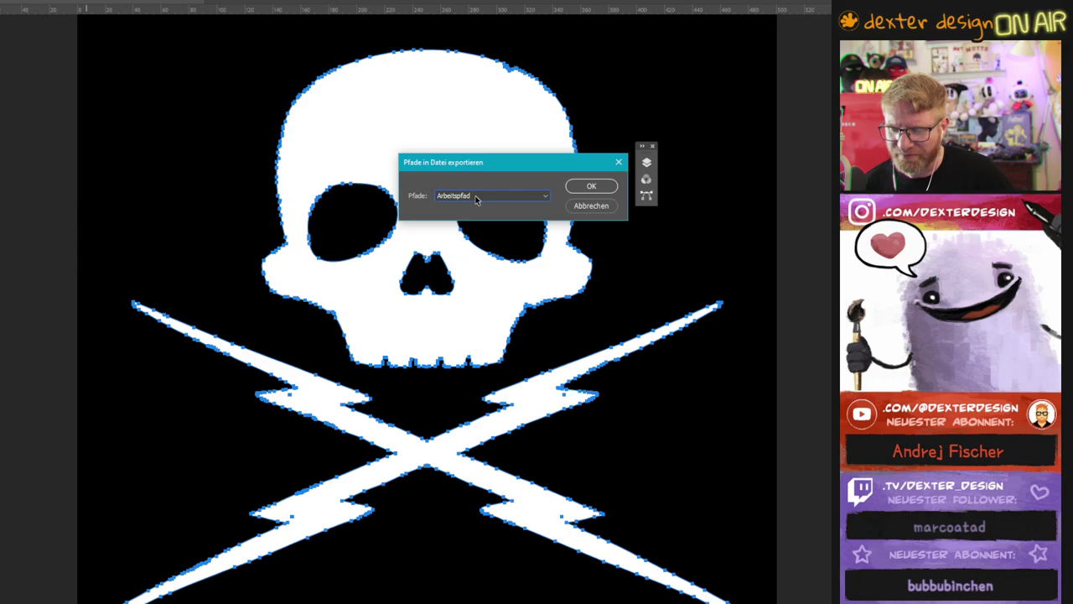
{"action": "left_click", "coordinate": [577, 185]}
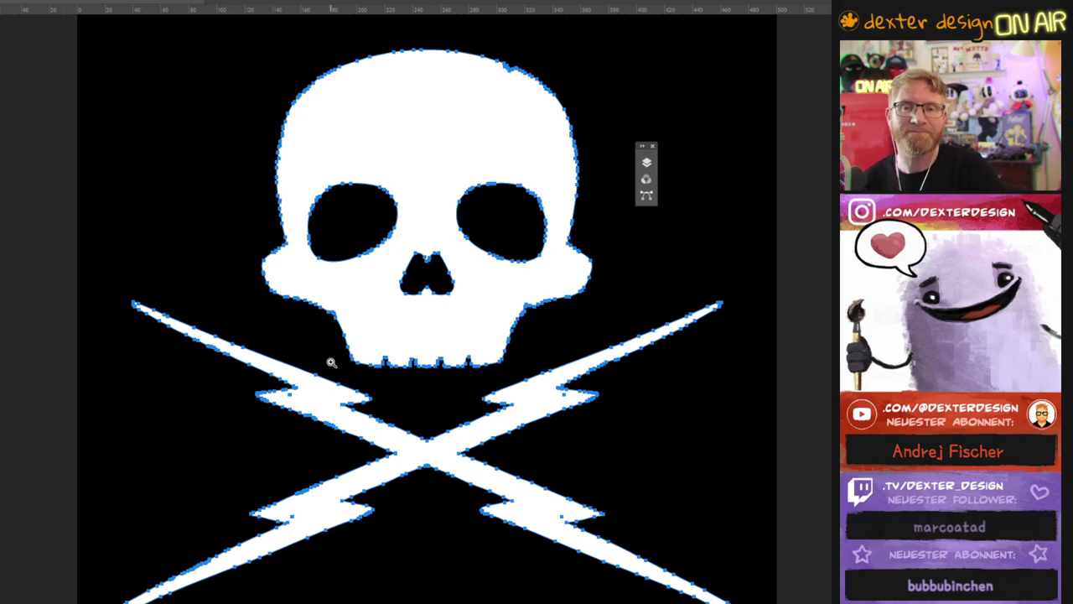
{"action": "key", "text": "alt+Tab"}
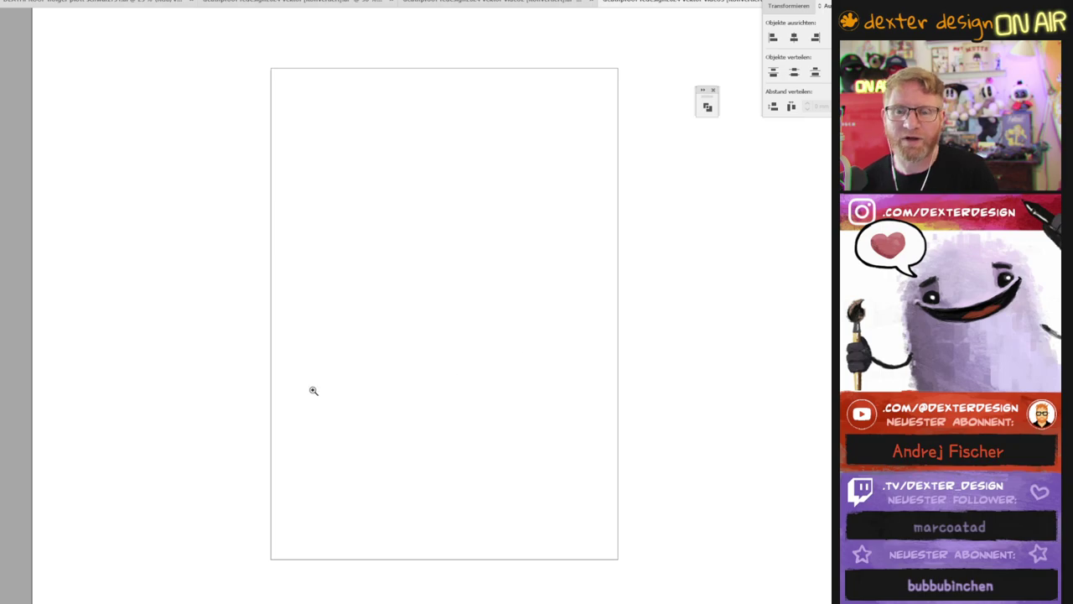
Zoom out on the imported paths file and marquee-select all skull and lightning paths.
{"action": "left_click", "coordinate": [520, 344], "text": "alt"}
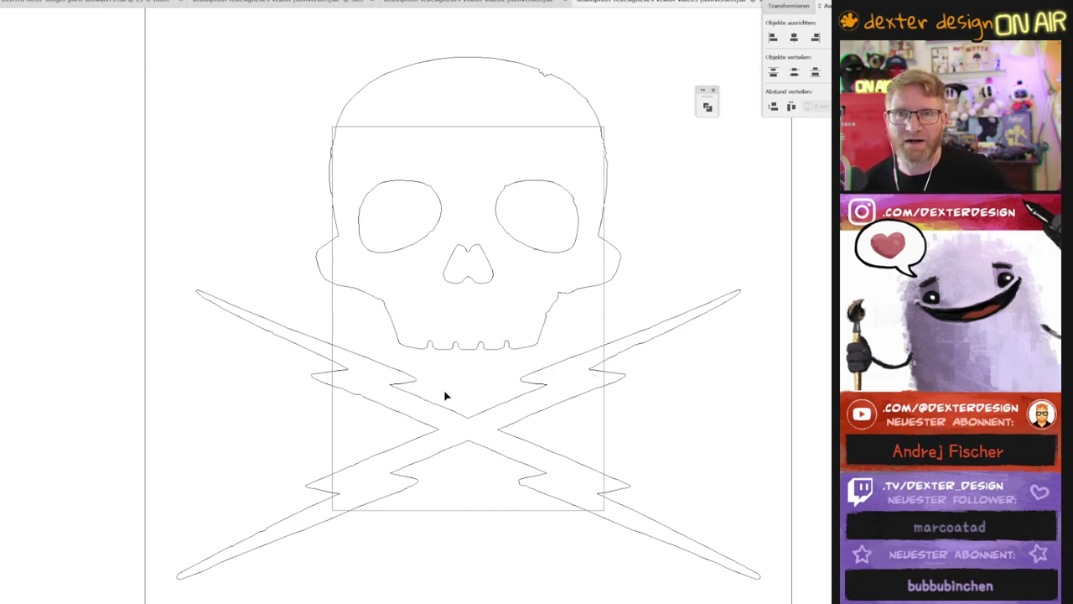
{"action": "key", "text": "ctrl+y"}
{"action": "left_click_drag", "start_coordinate": [551, 338], "coordinate": [495, 326]}
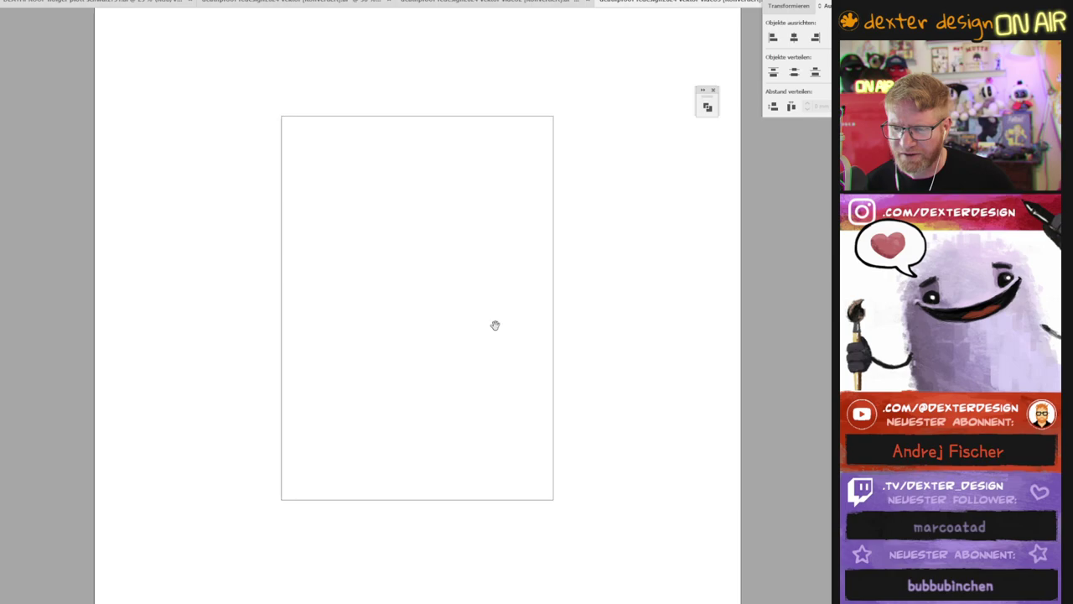
{"action": "scroll", "coordinate": [534, 299], "scroll_direction": "down", "scroll_amount": 1}
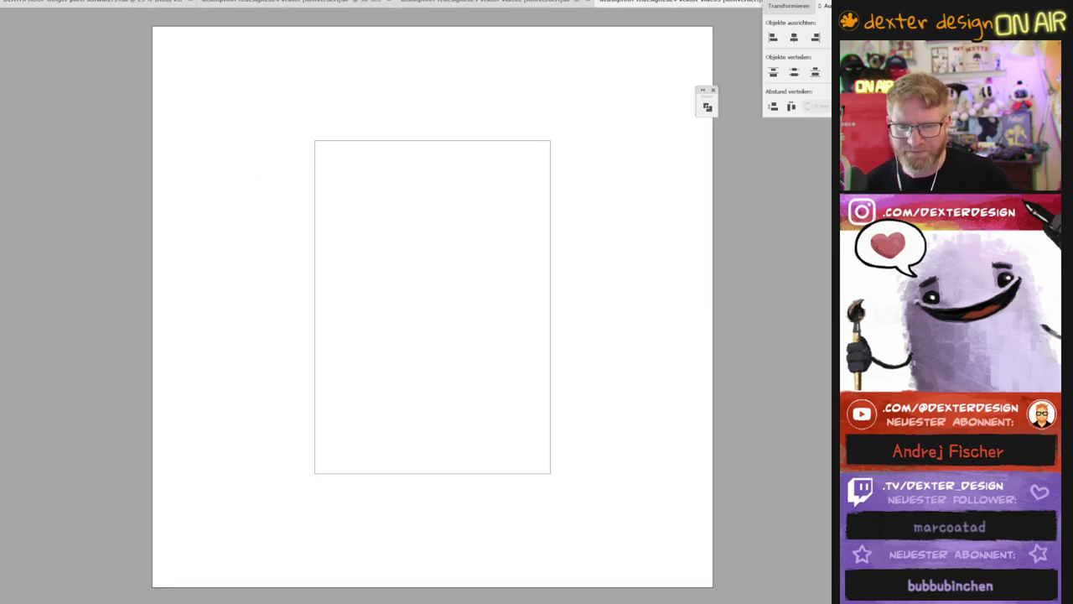
{"action": "left_click_drag", "start_coordinate": [162, 55], "coordinate": [747, 577]}
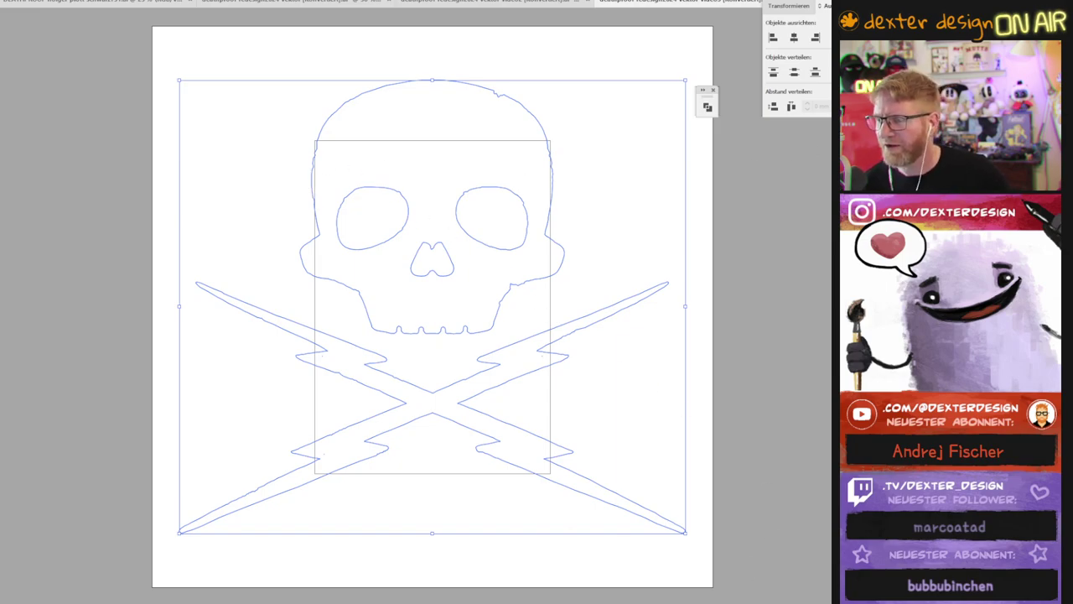
Fill the paths solid black and apply Pathfinder Exclude to cut out the eyes and nose.
{"action": "key", "text": "ctrl+y"}
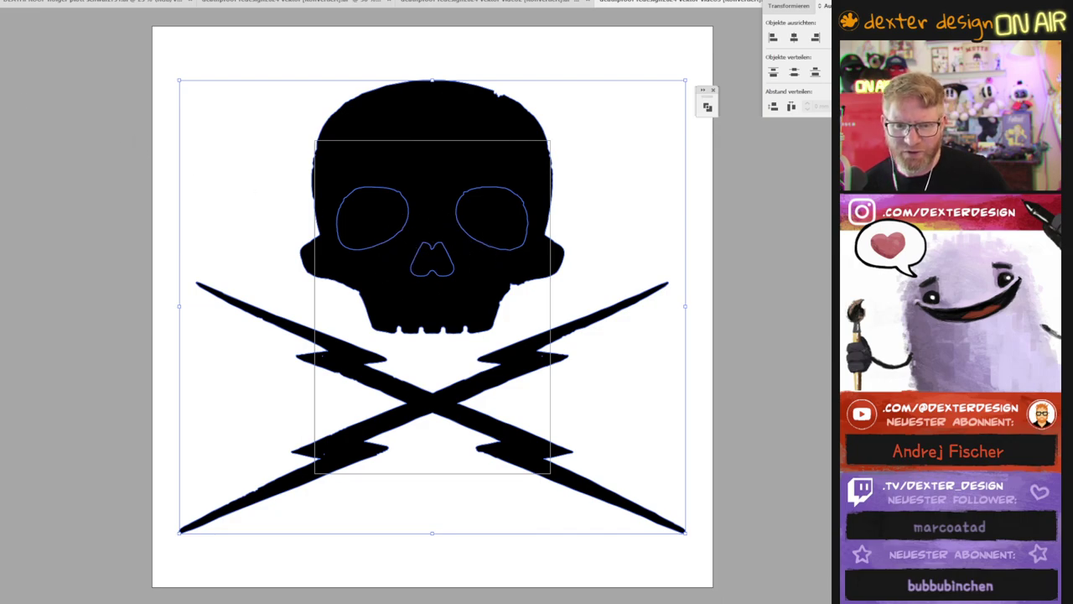
{"action": "left_click", "coordinate": [161, 81]}
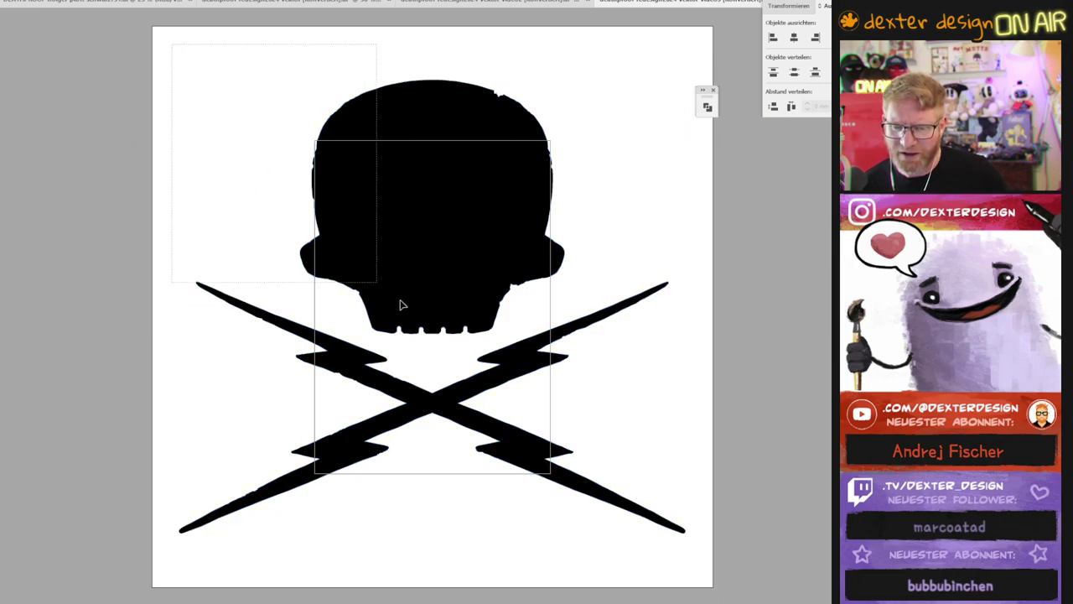
{"action": "left_click_drag", "start_coordinate": [171, 43], "coordinate": [768, 597]}
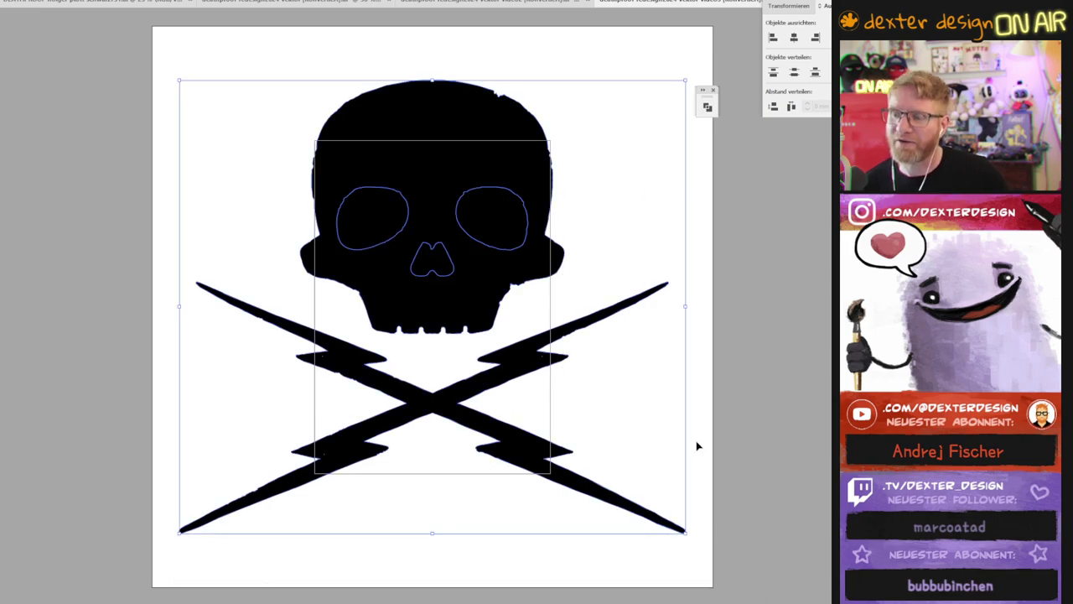
{"action": "left_click", "coordinate": [708, 107]}
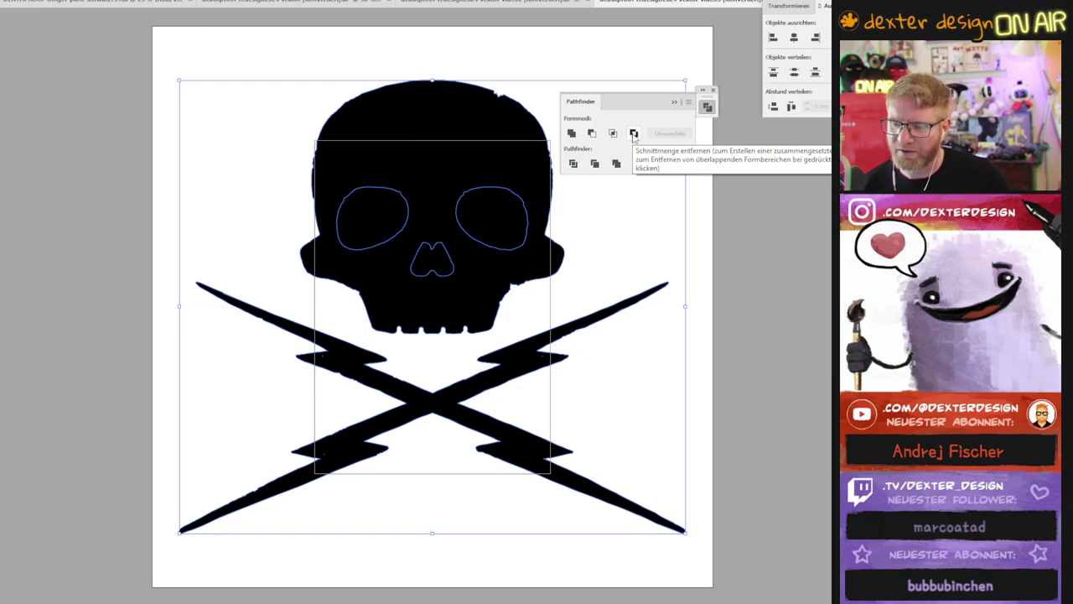
{"action": "left_click", "coordinate": [633, 134]}
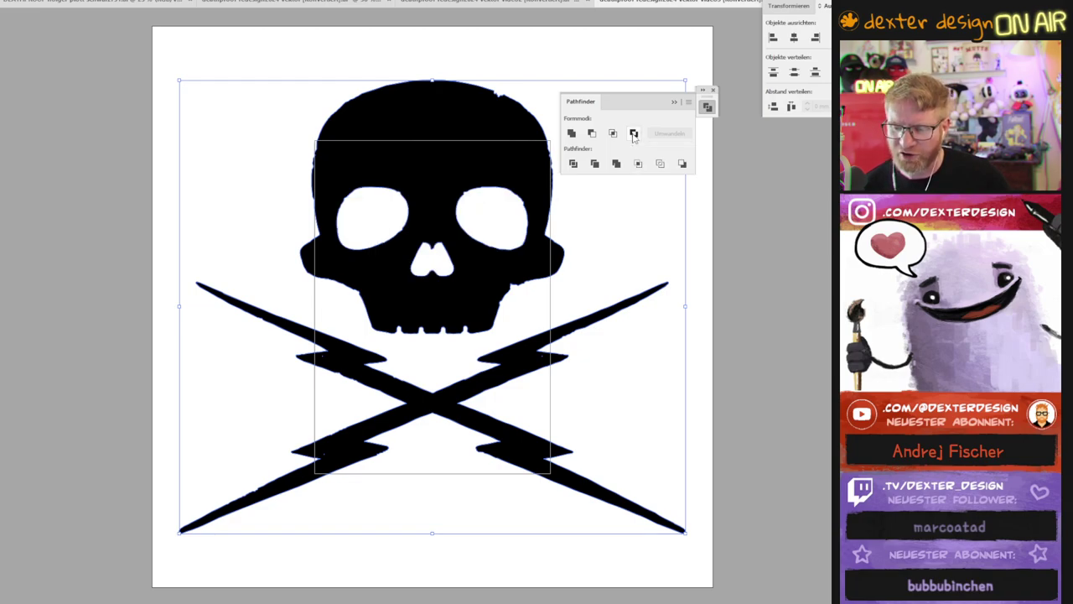
{"action": "left_click", "coordinate": [746, 208]}
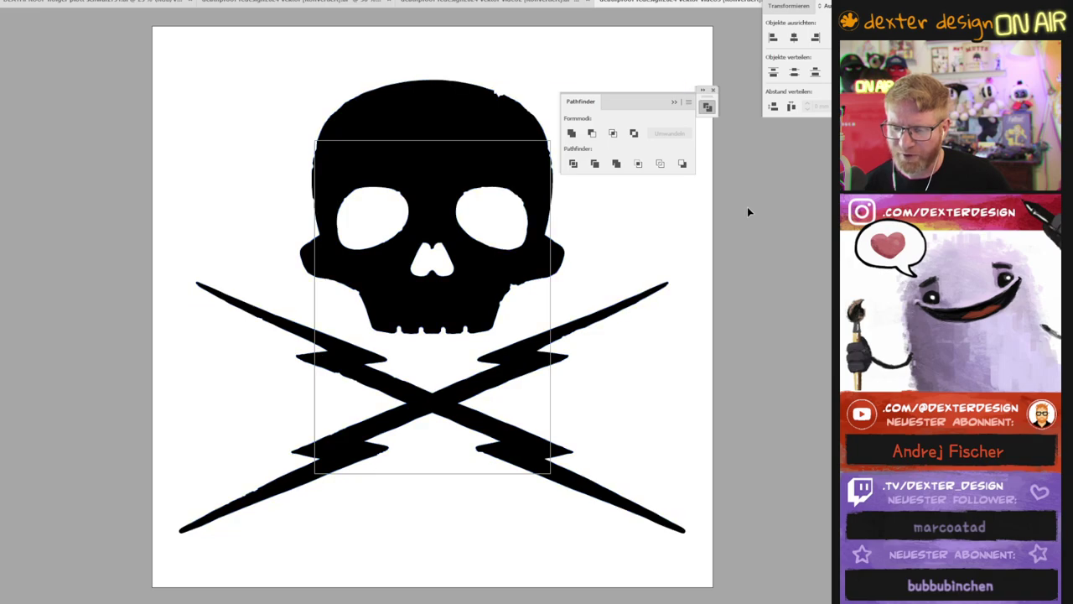
{"action": "left_click", "coordinate": [674, 103]}
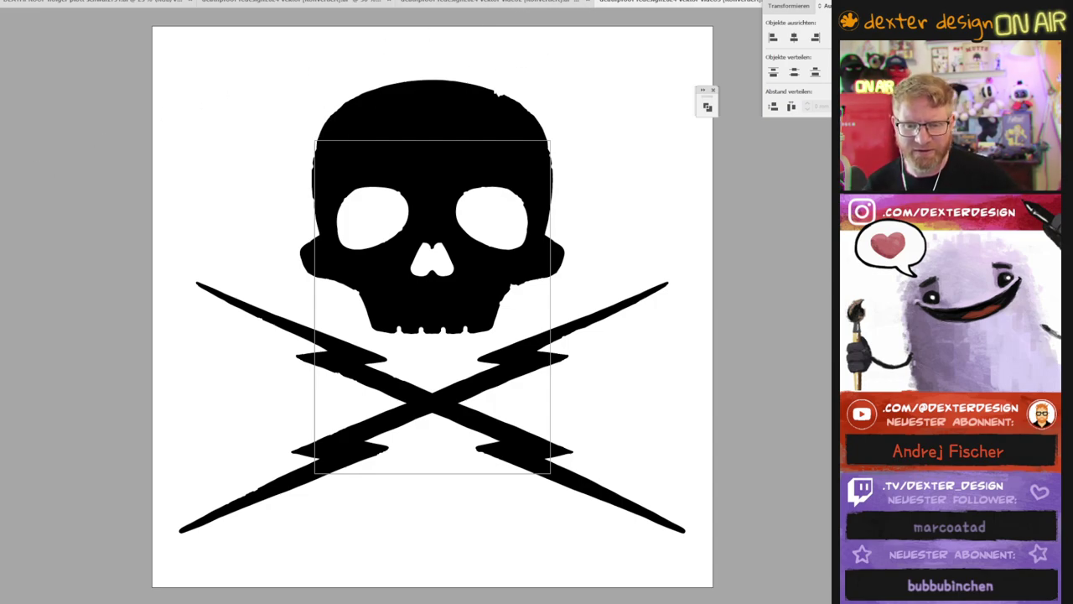
{"action": "left_click_drag", "start_coordinate": [482, 243], "coordinate": [515, 209]}
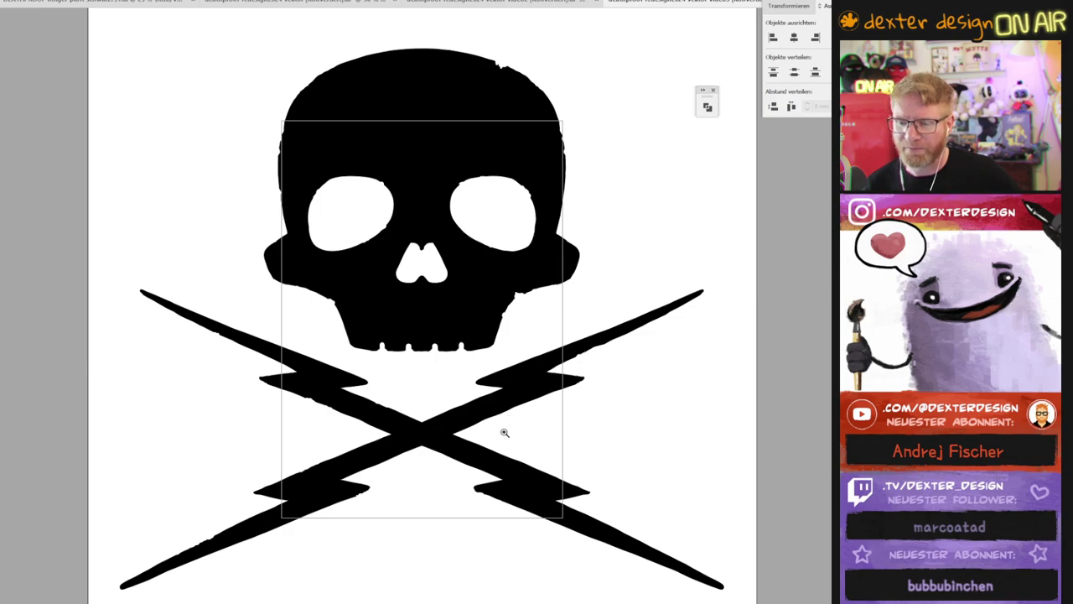
{"action": "left_click_drag", "start_coordinate": [540, 352], "coordinate": [536, 314]}
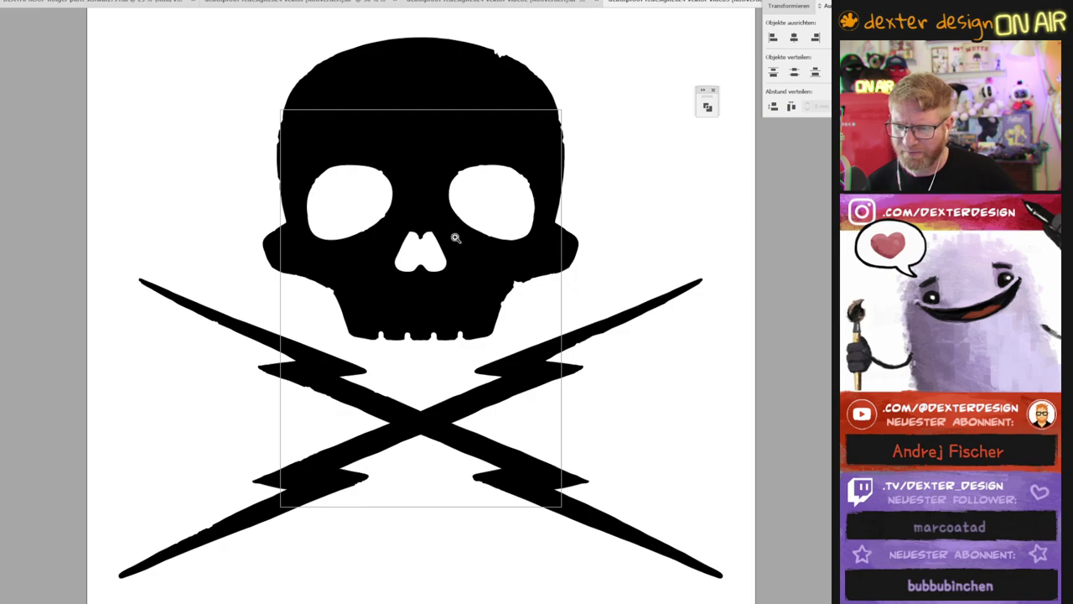
{"action": "mouse_move", "coordinate": [452, 238]}
{"action": "left_mouse_down"}
{"action": "mouse_move", "coordinate": [553, 154]}
{"action": "mouse_move", "coordinate": [480, 298]}
{"action": "left_mouse_up"}
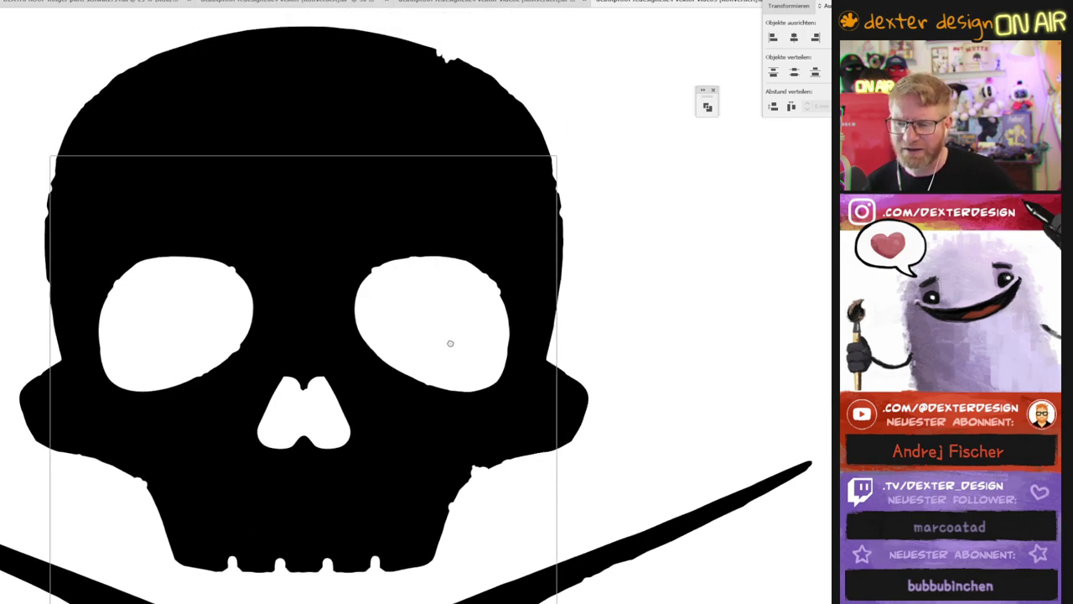
{"action": "scroll", "coordinate": [468, 303], "scroll_direction": "down", "scroll_amount": 5}
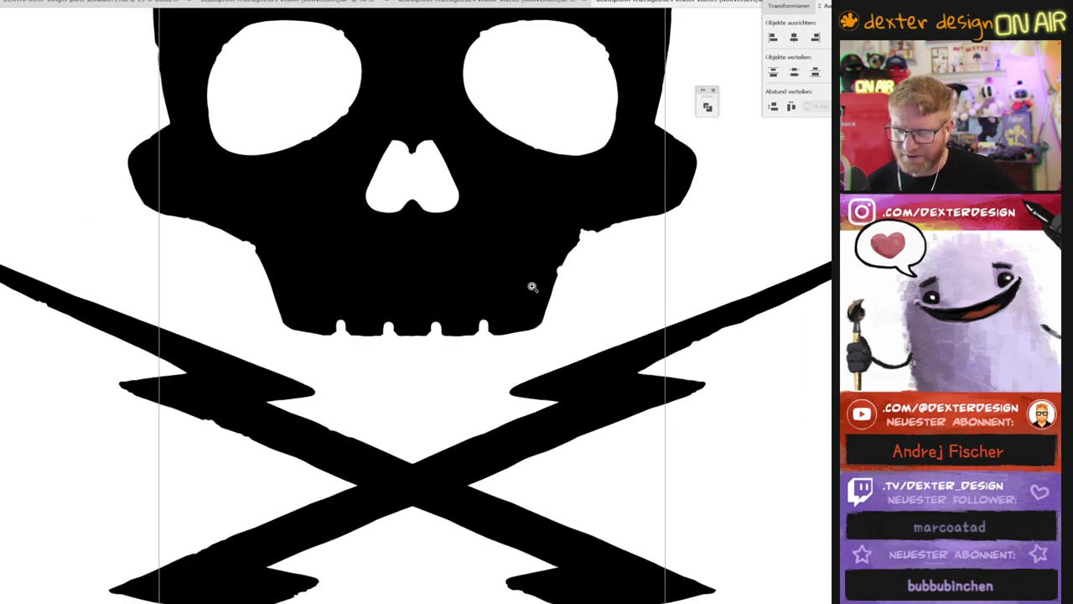
{"action": "mouse_move", "coordinate": [531, 285]}
{"action": "left_mouse_down"}
{"action": "mouse_move", "coordinate": [462, 372]}
{"action": "mouse_move", "coordinate": [413, 391]}
{"action": "mouse_move", "coordinate": [443, 359]}
{"action": "left_mouse_up"}
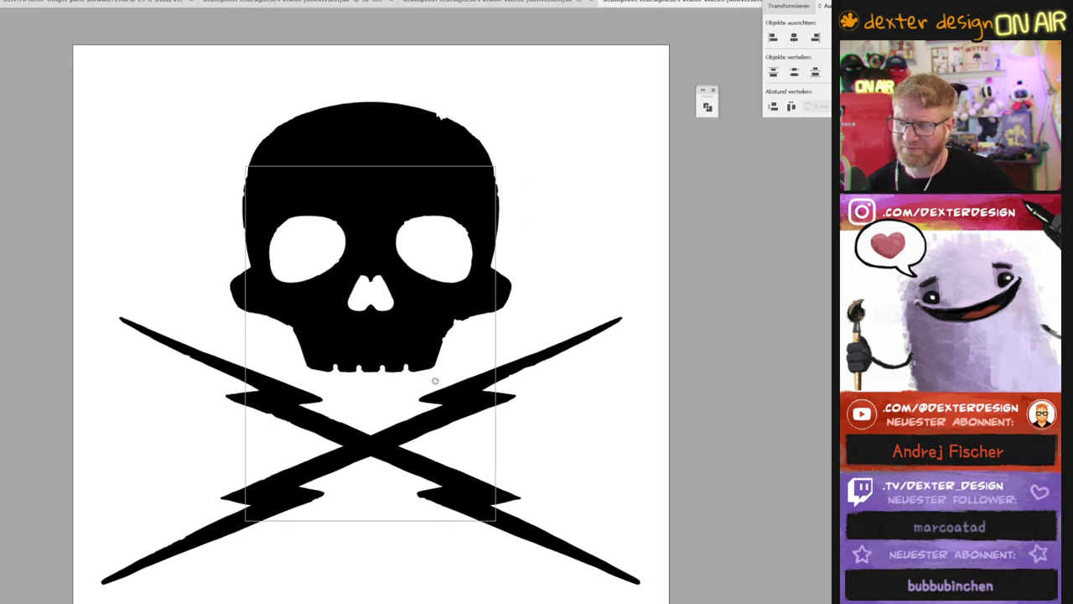